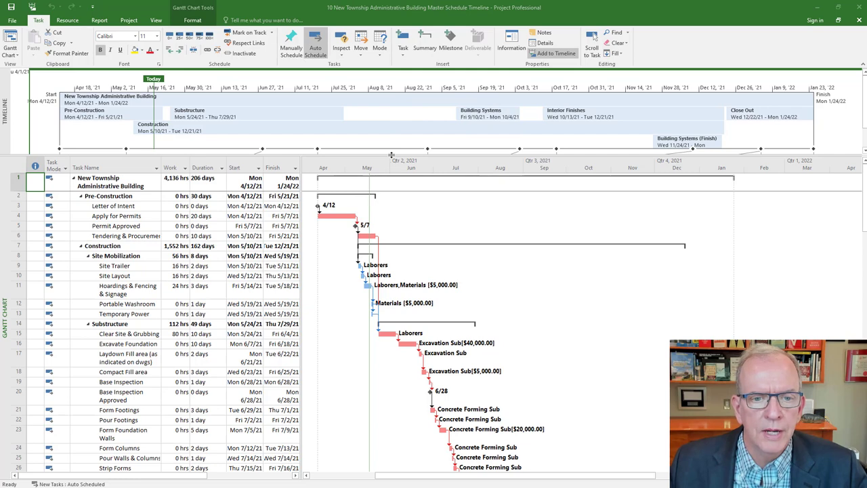
Shrink the Timeline pane to give the Gantt Chart more height and display the Entry table.
drag(391, 155, 393, 105)
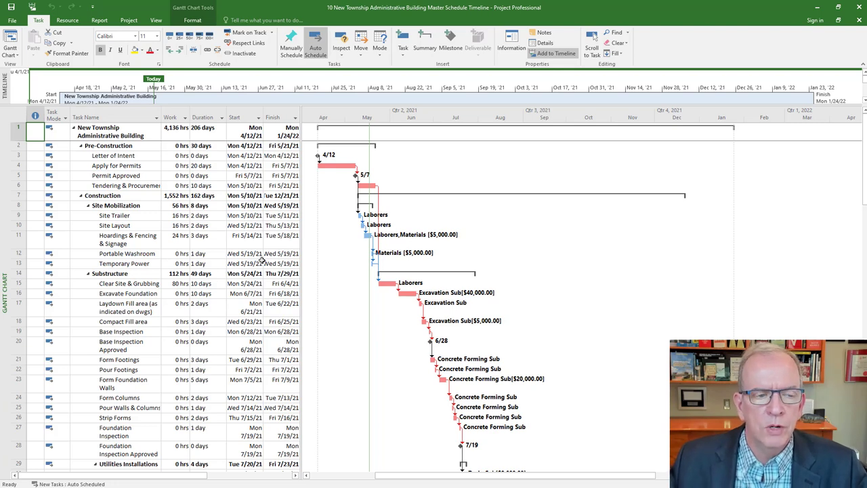
click(108, 136)
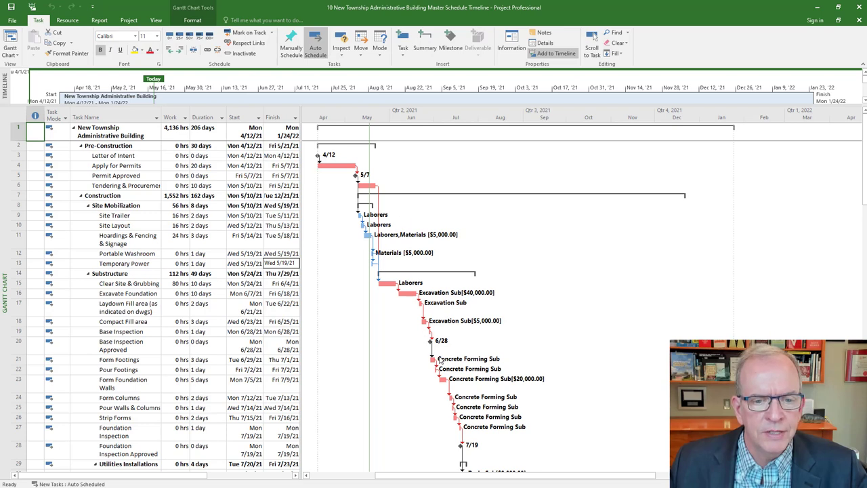
click(395, 235)
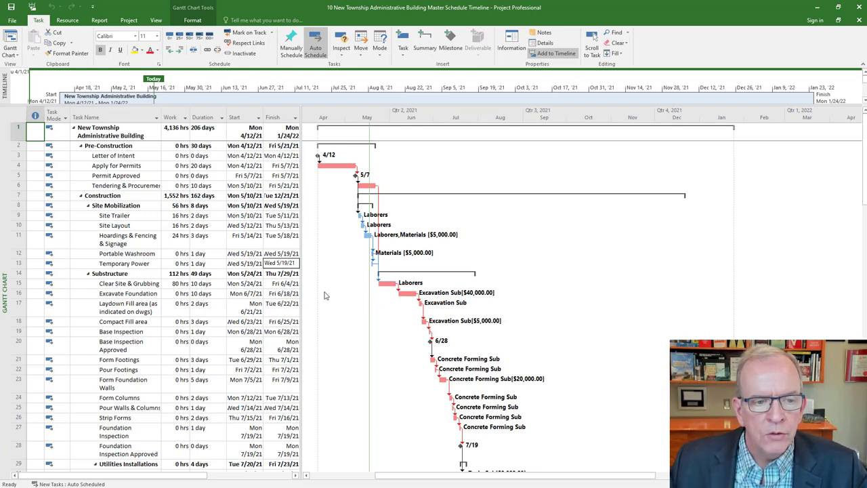
right_click(22, 117)
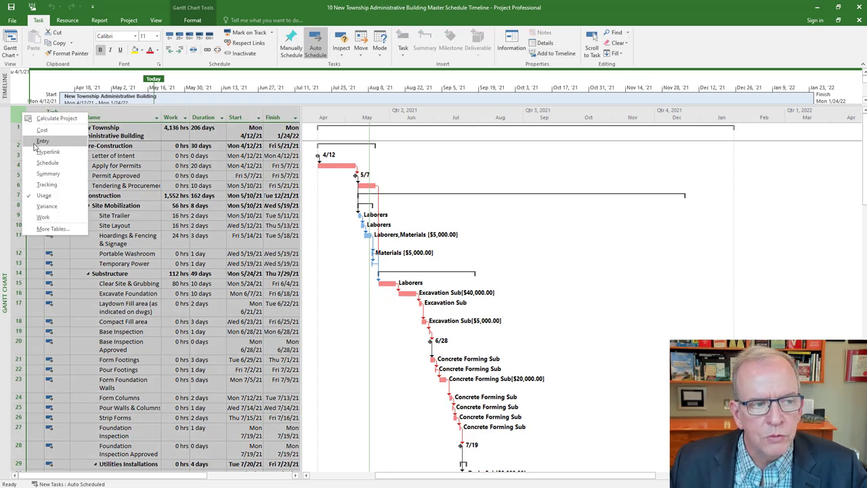
click(42, 141)
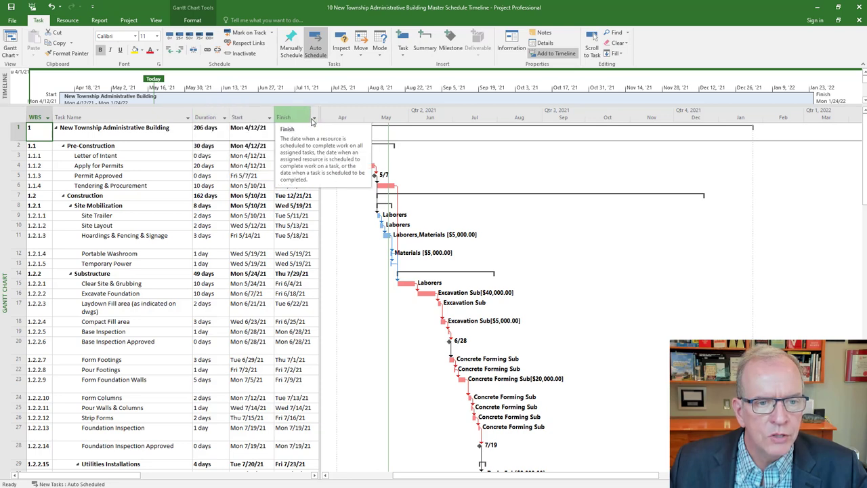
Remove the Successors column from the Entry table and narrow the table area to end just past the Finish column.
drag(319, 118, 428, 119)
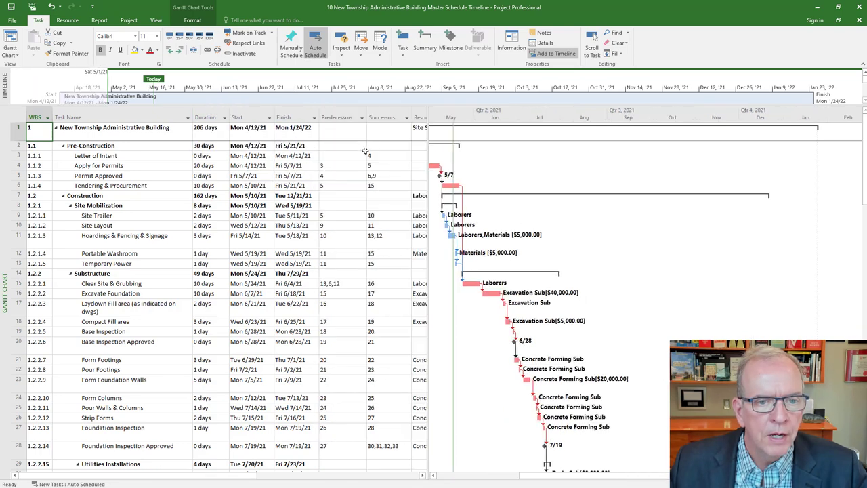
click(398, 115)
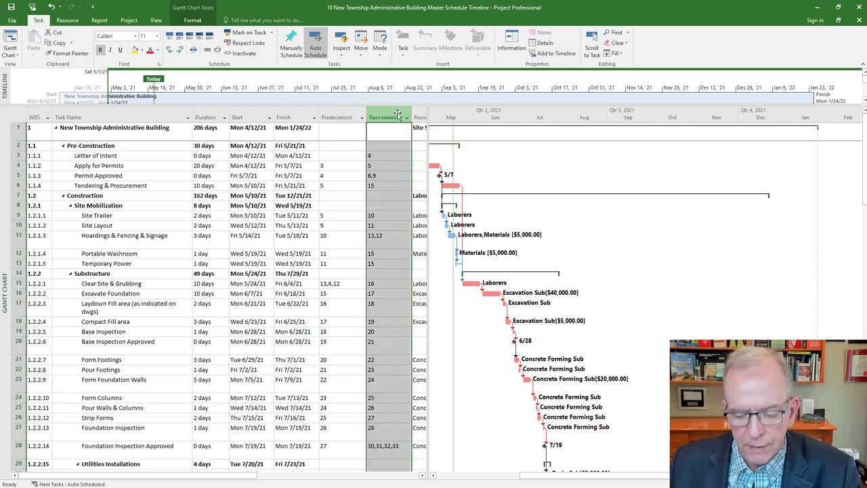
key(Delete)
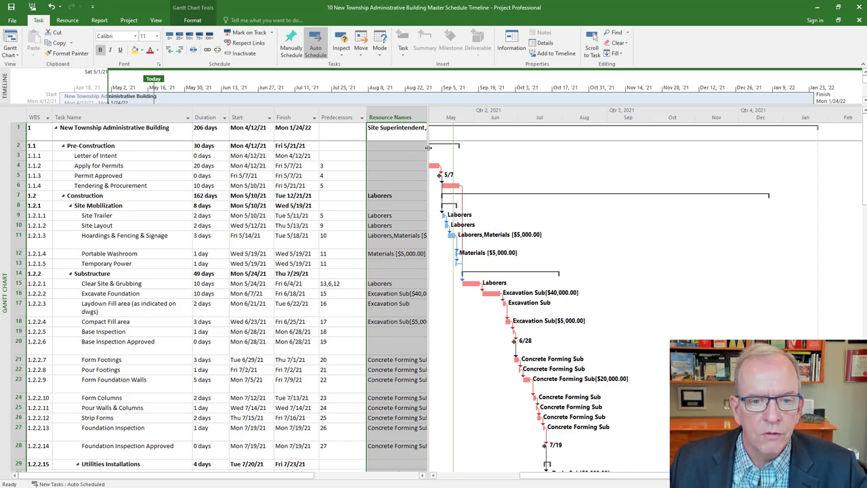
drag(428, 147, 328, 203)
Open the resource assignments for the Clear Site & Grubbing task and move the dialog clear of its Gantt bar.
scroll(307, 351, down, 2)
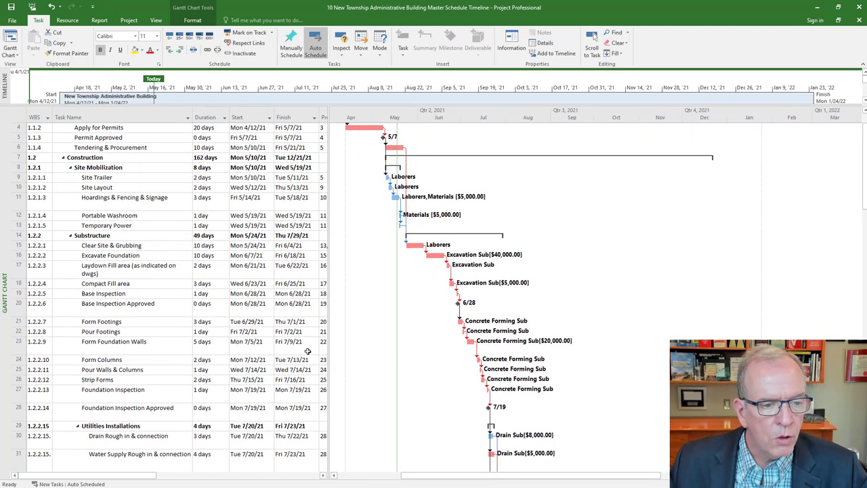
click(18, 245)
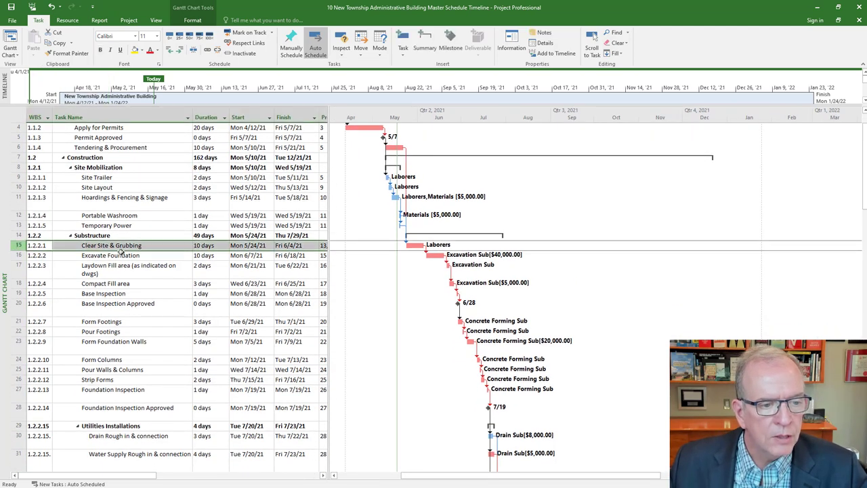
click(211, 246)
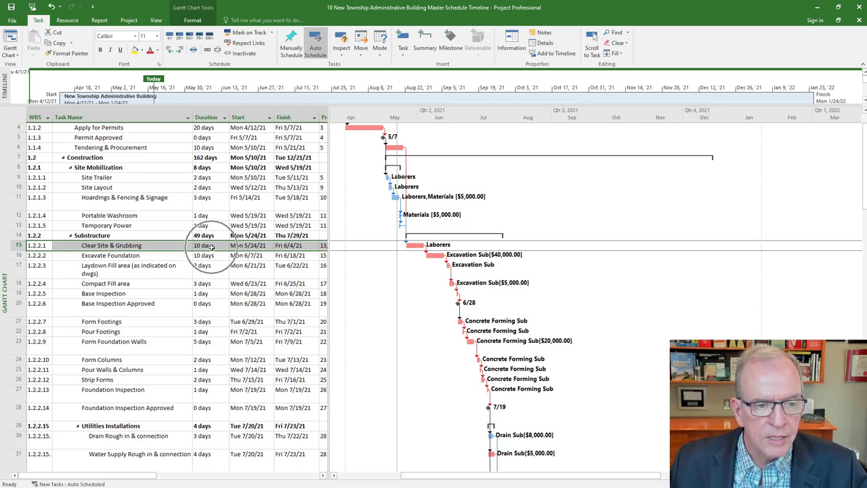
click(437, 250)
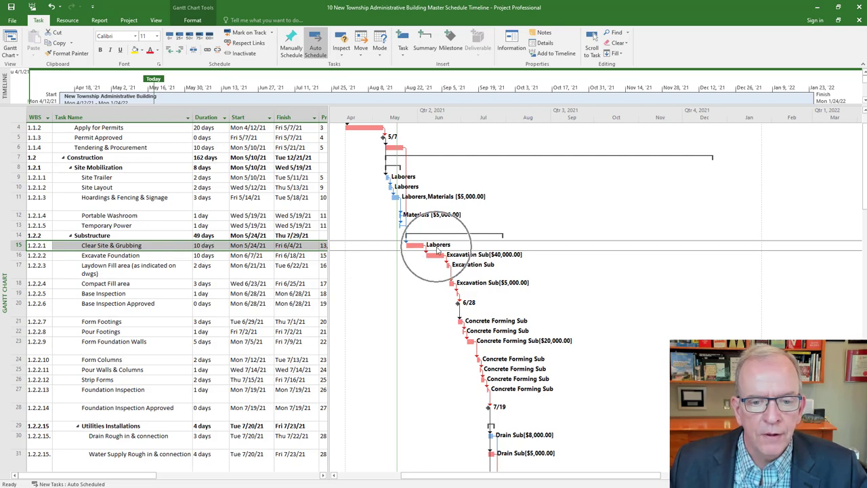
click(215, 247)
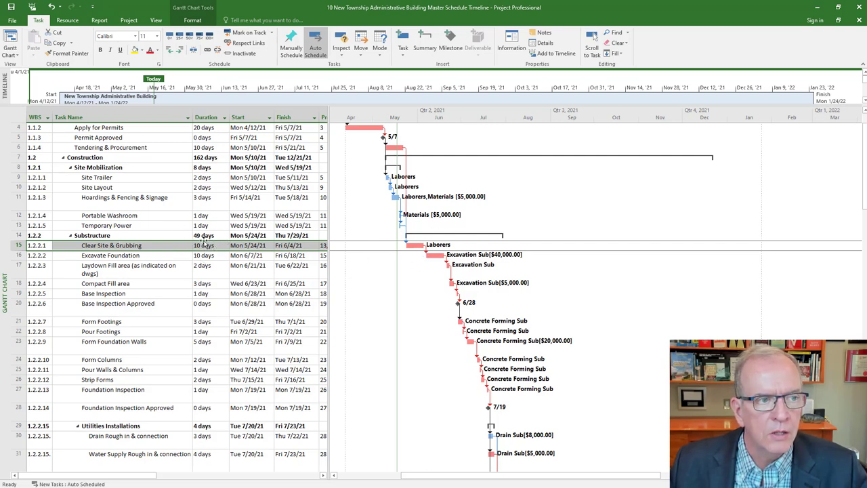
click(66, 21)
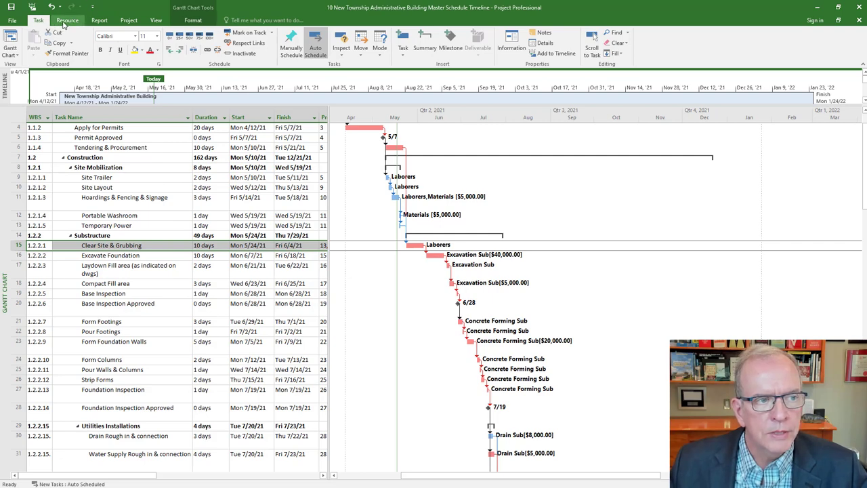
click(41, 42)
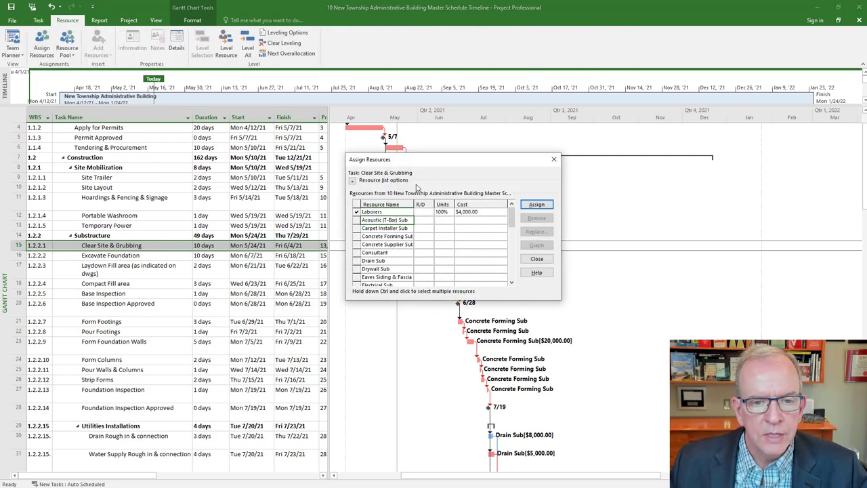
drag(460, 161, 650, 63)
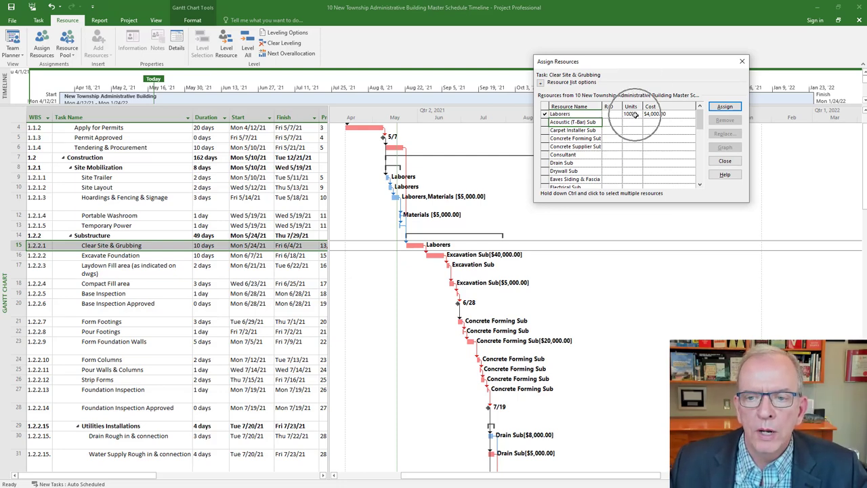
click(635, 114)
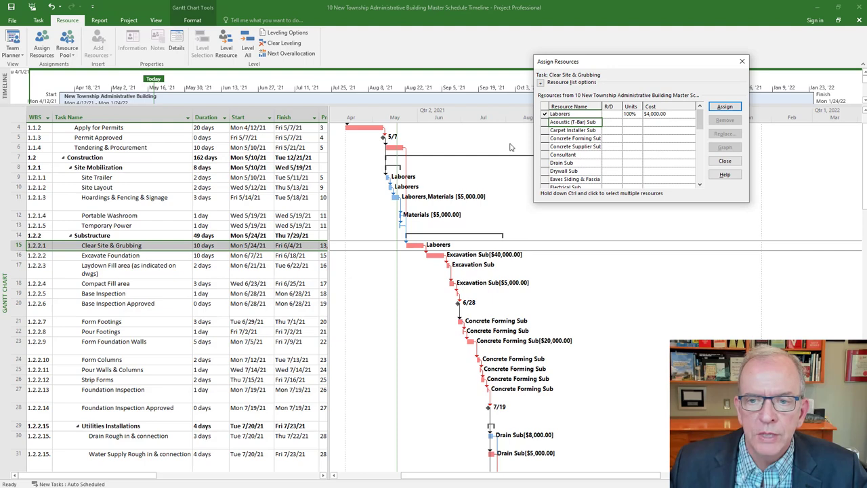
Switch to the Resource Sheet and examine the maximum units and standard rate of the Laborers resource.
click(5, 292)
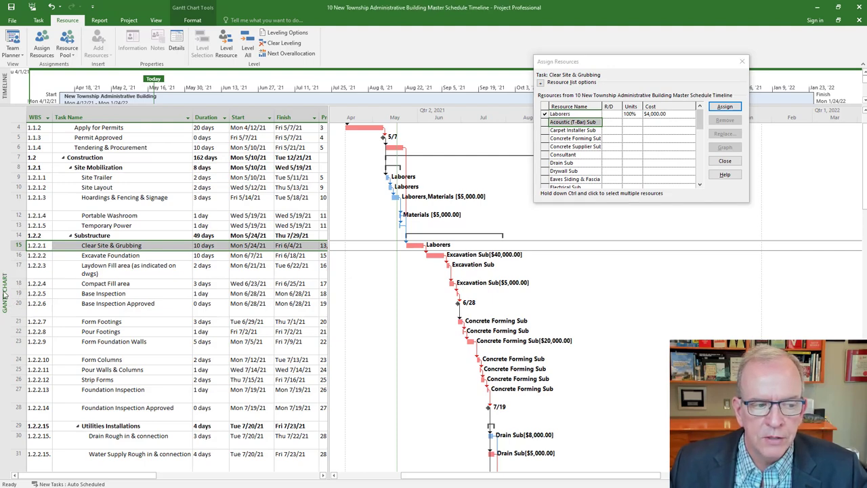
right_click(5, 291)
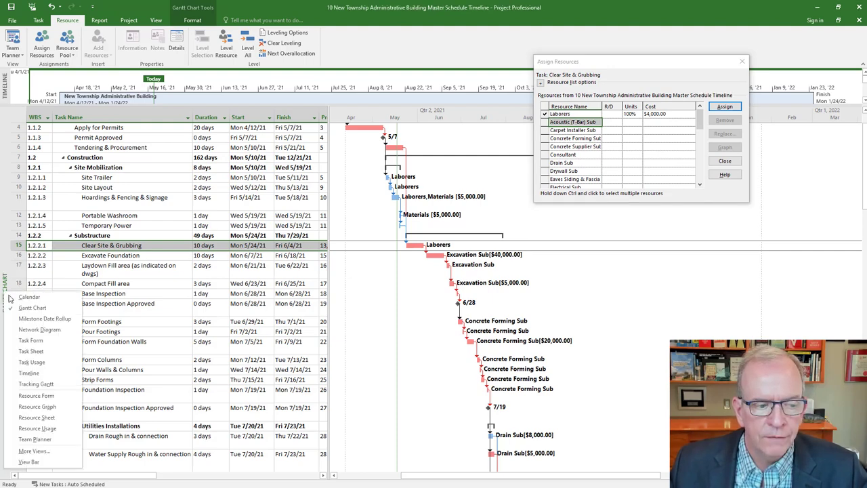
click(36, 419)
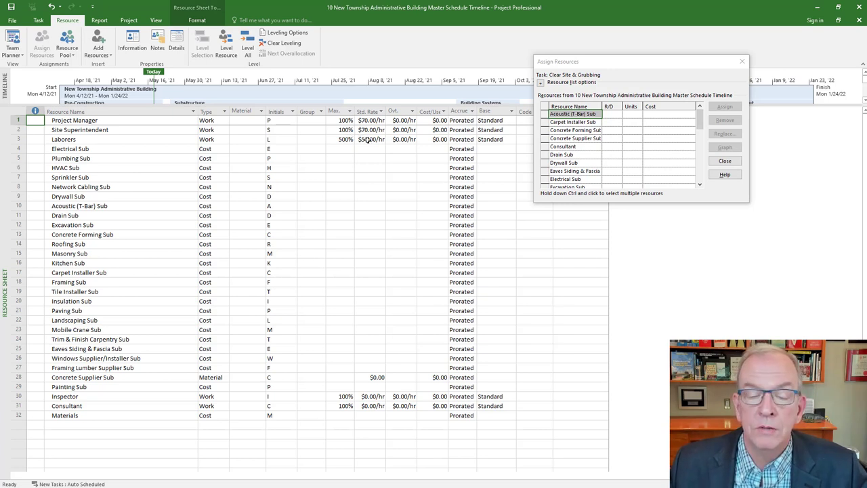
key(ctrl)
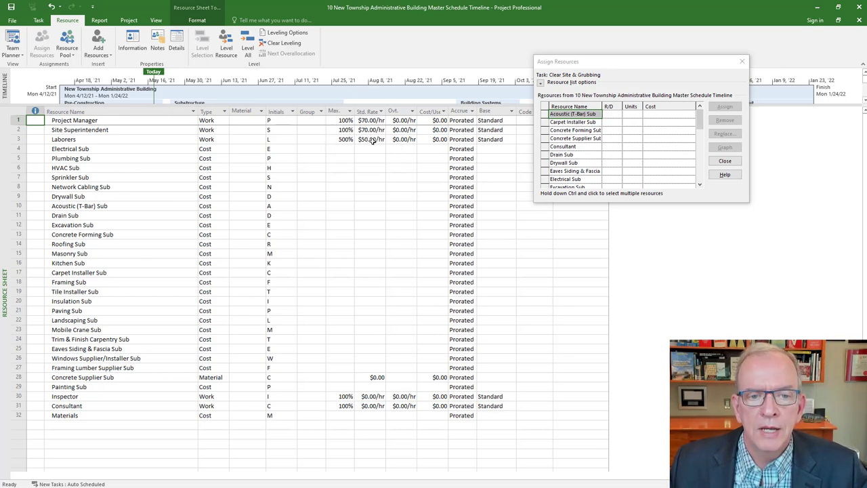
key(ctrl)
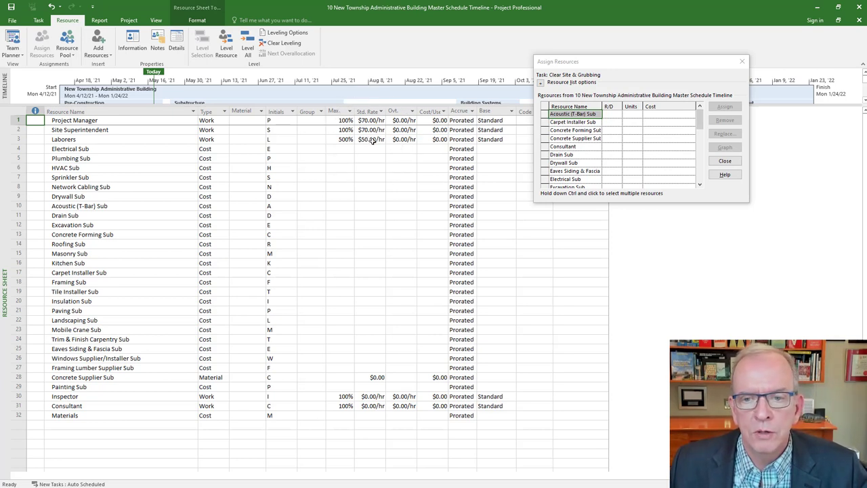
key(ctrl)
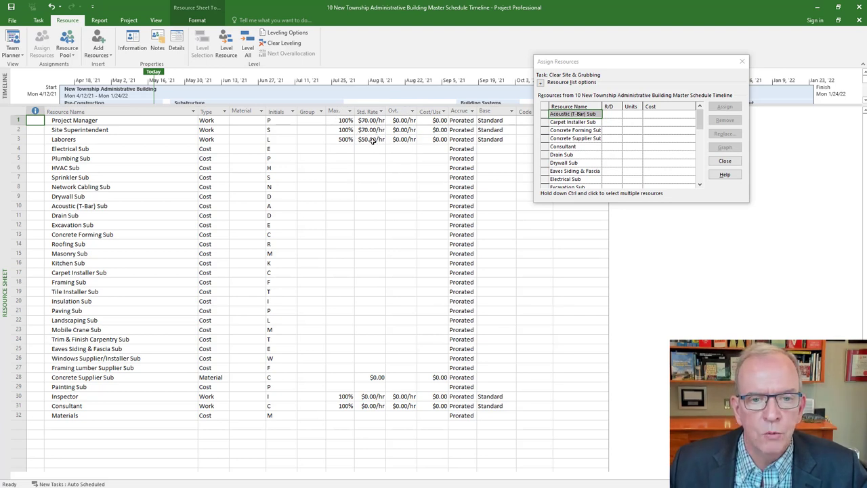
key(ctrl)
key(ctrl)
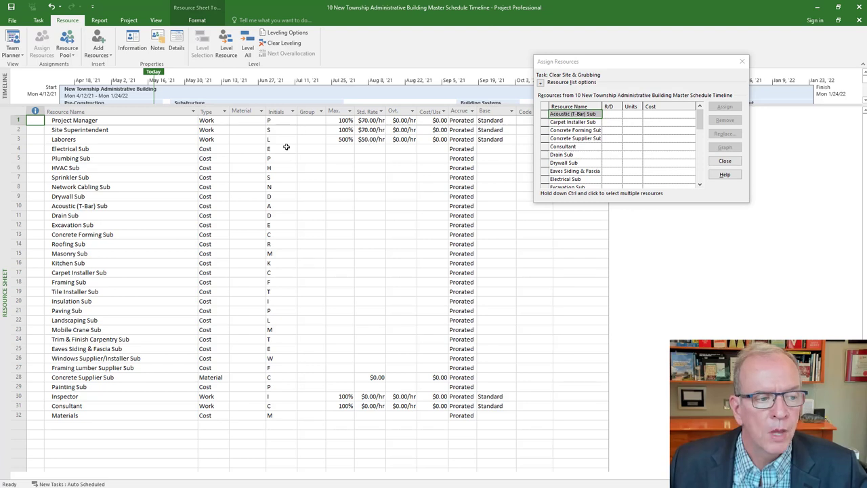
Return to the Gantt Chart view and select the duration of the Clear Site & Grubbing task.
right_click(2, 175)
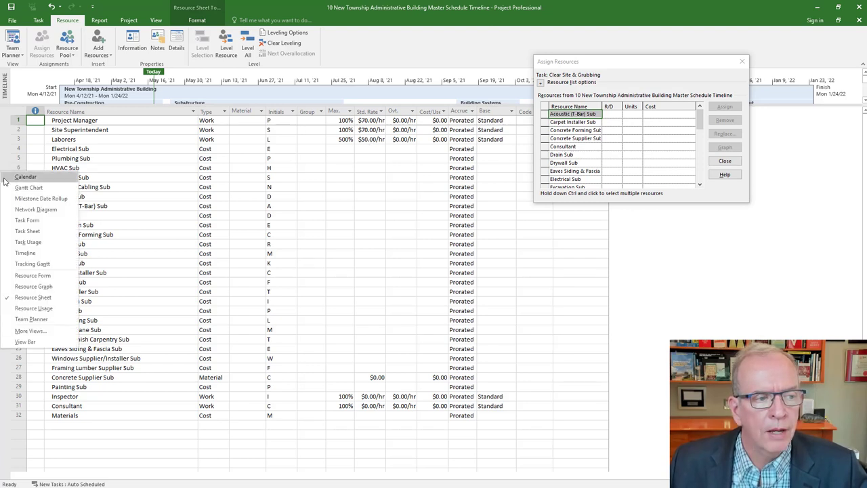
click(11, 190)
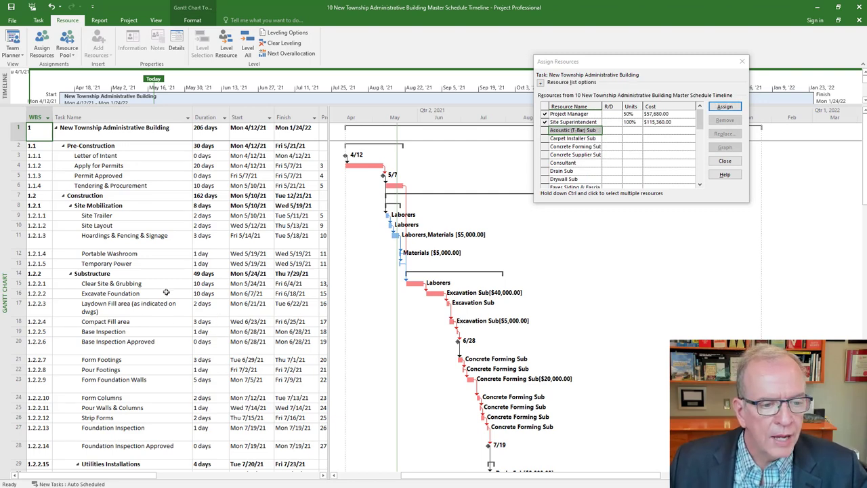
click(207, 285)
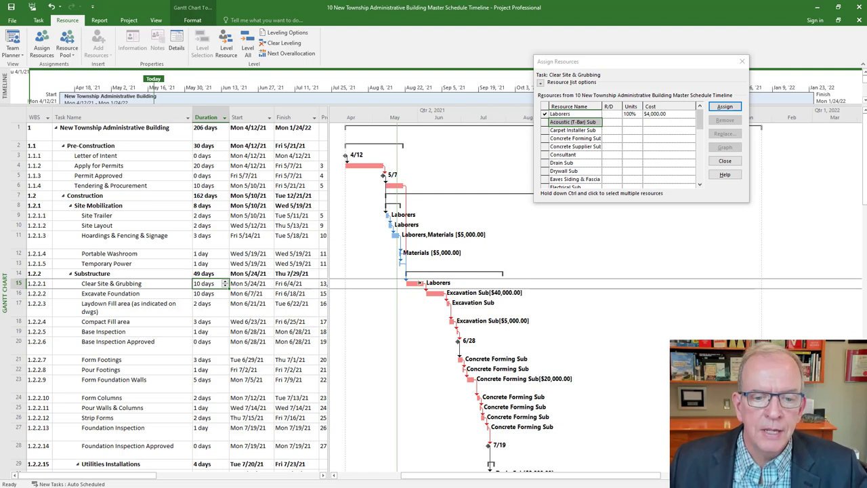
Compare the Clear Site & Grubbing task's duration with the units and cost of its Laborers assignment.
mouse_move(413, 283)
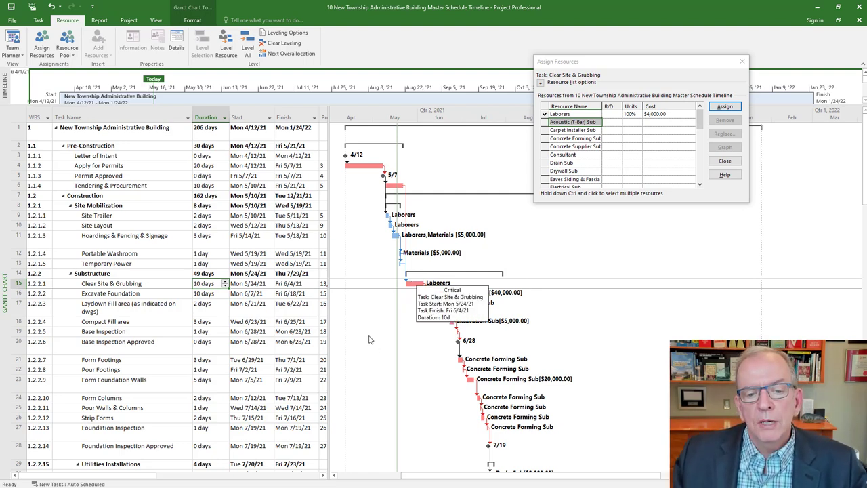
click(440, 287)
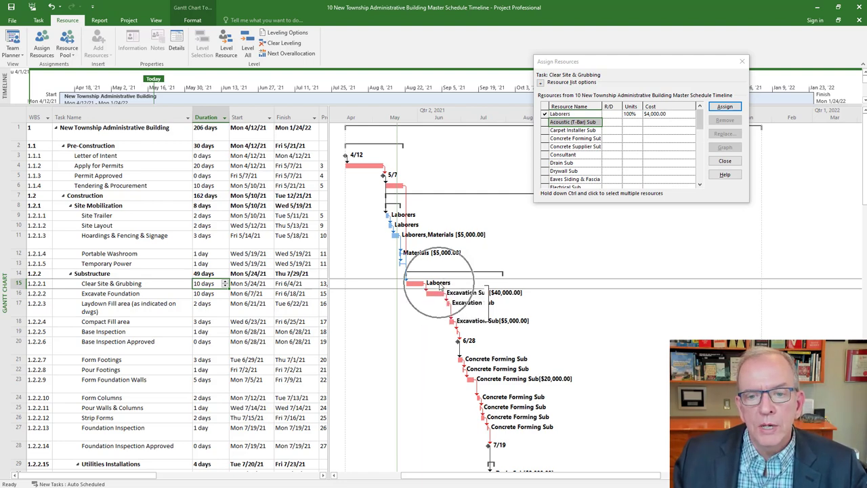
click(439, 287)
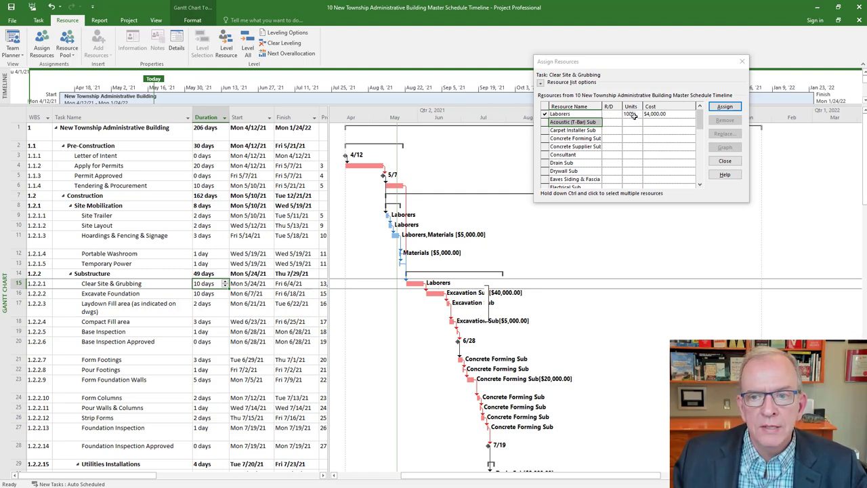
click(657, 114)
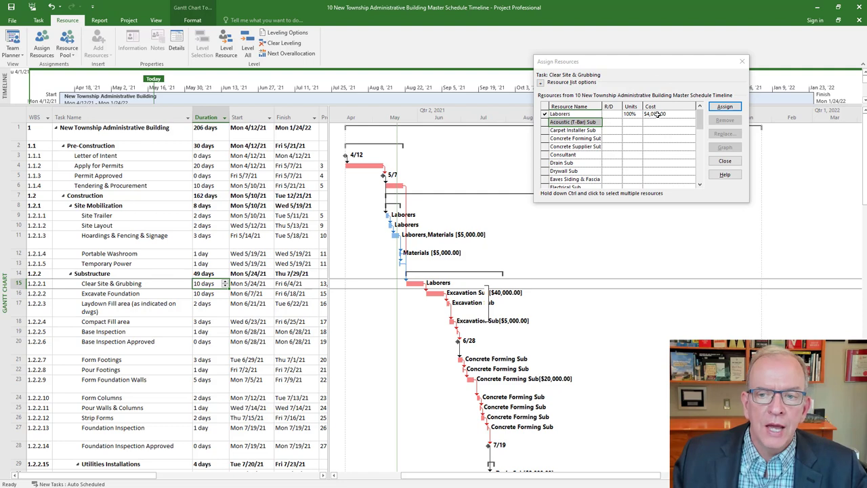
click(206, 283)
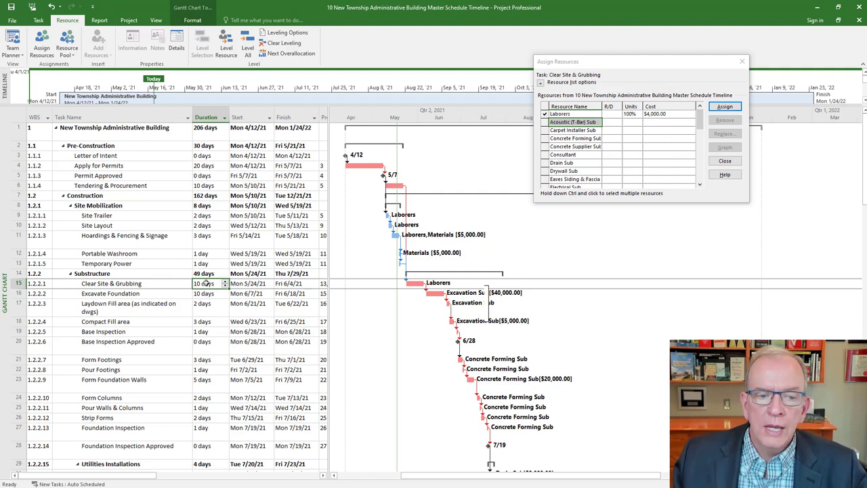
click(215, 285)
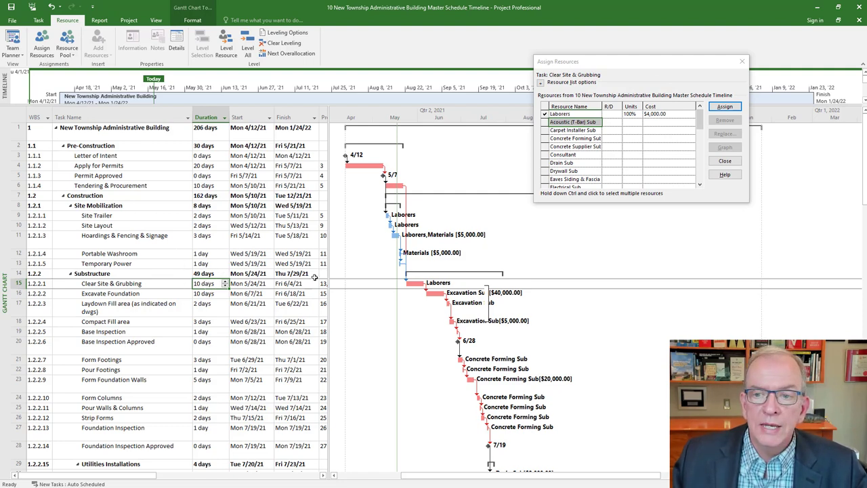
click(670, 115)
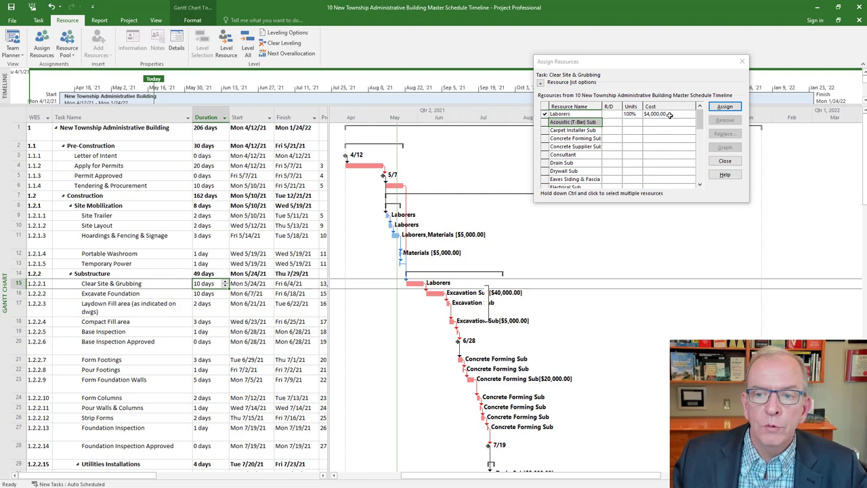
click(656, 116)
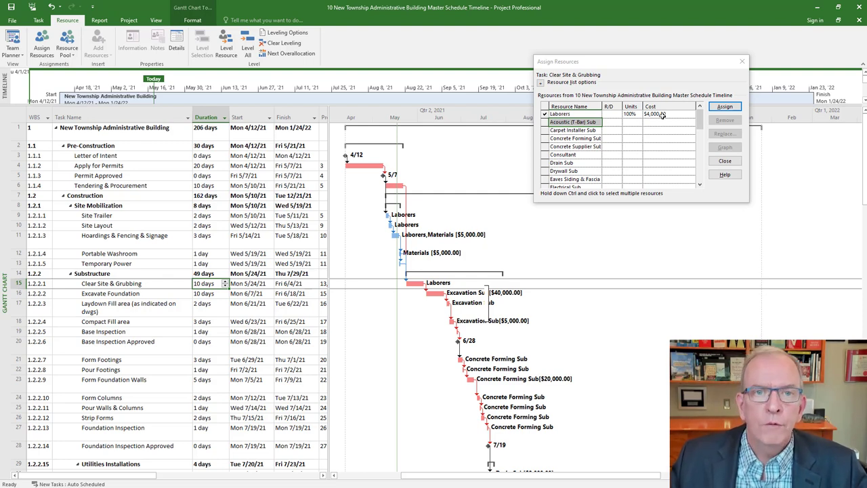
Set the Laborers units on Clear Site & Grubbing to 200% and check the task's duration and cost.
click(196, 285)
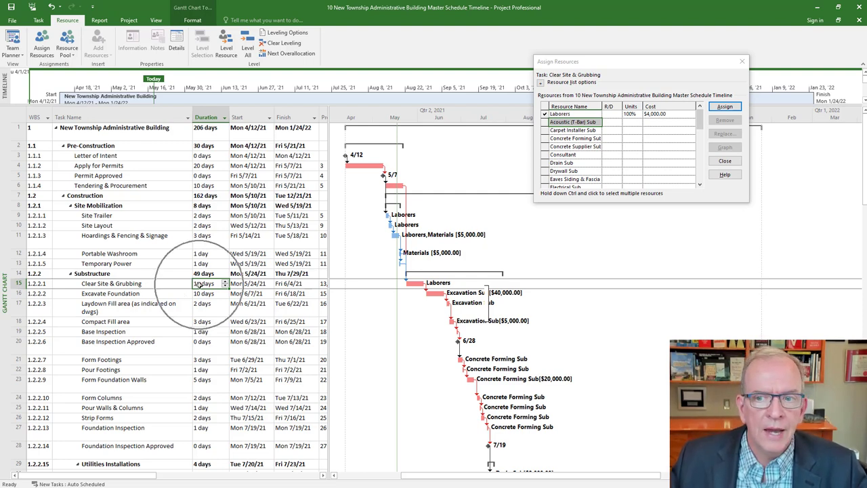
click(677, 113)
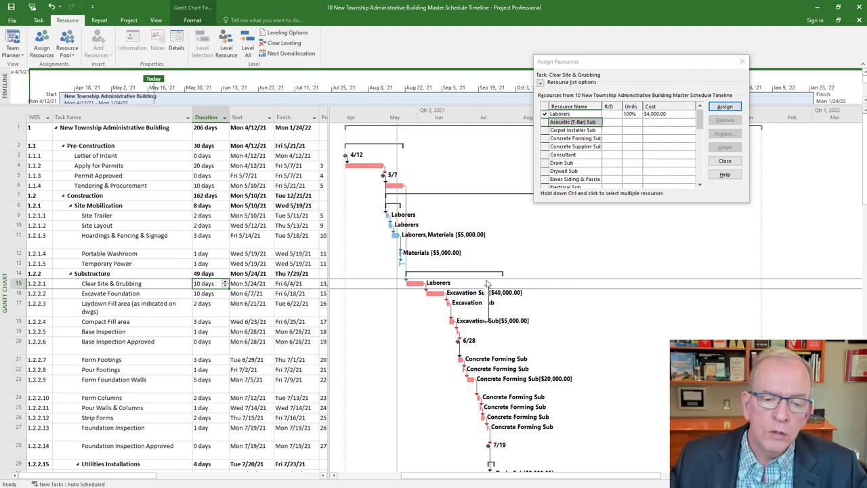
click(627, 114)
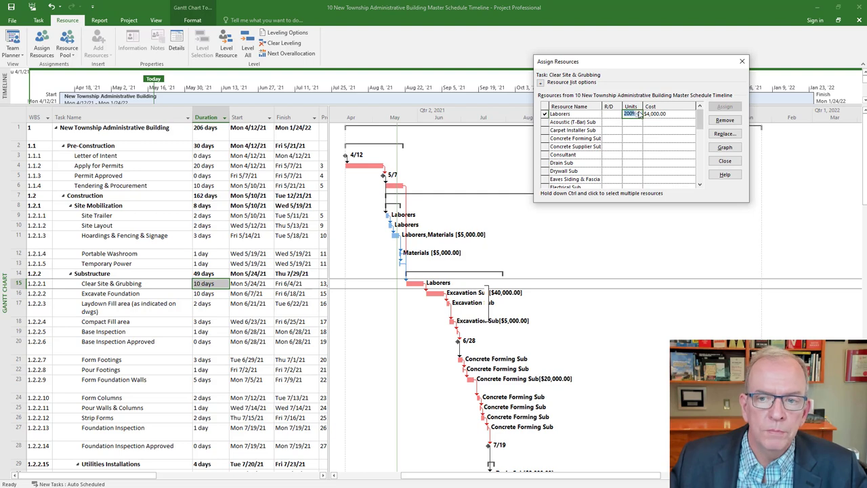
click(219, 283)
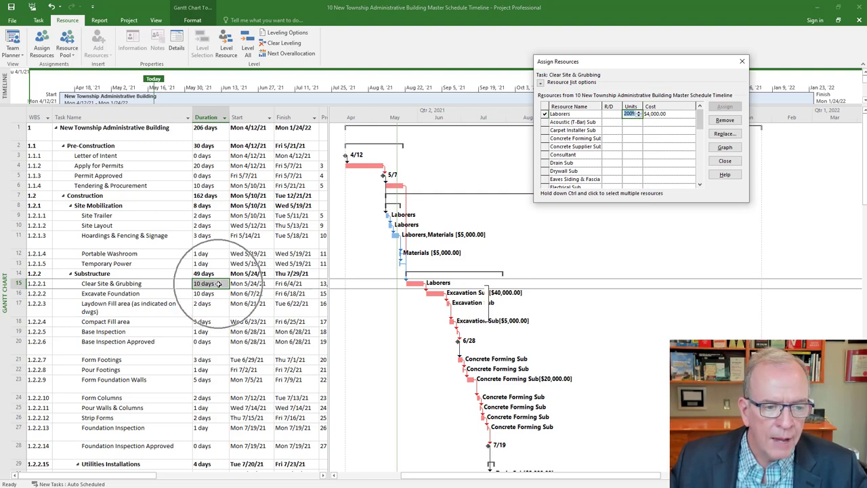
click(641, 162)
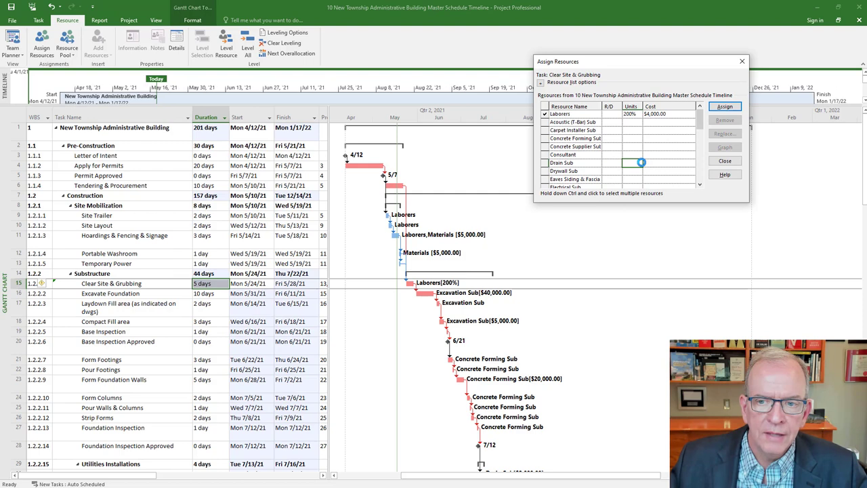
click(215, 284)
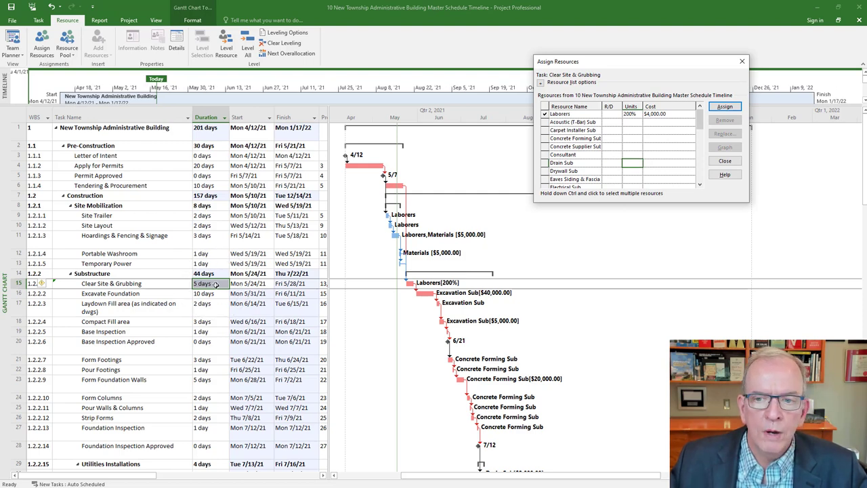
click(669, 113)
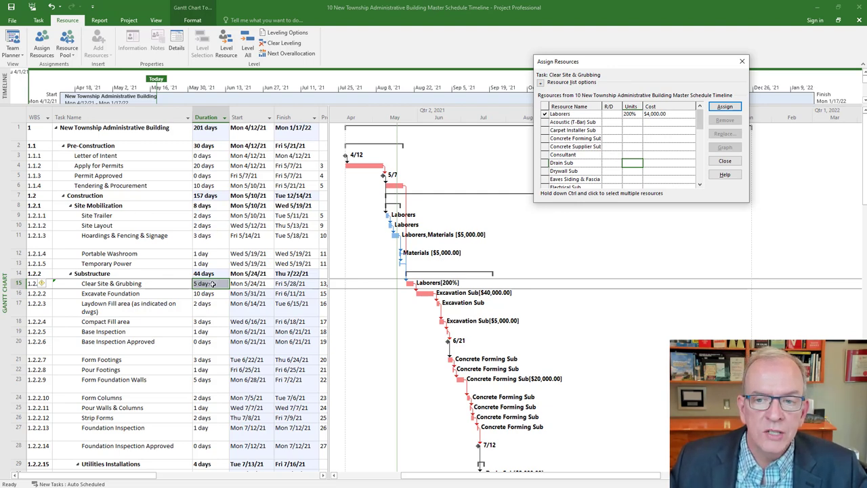
Set the Laborers assignment units on Clear Site & Grubbing to 350%.
click(635, 115)
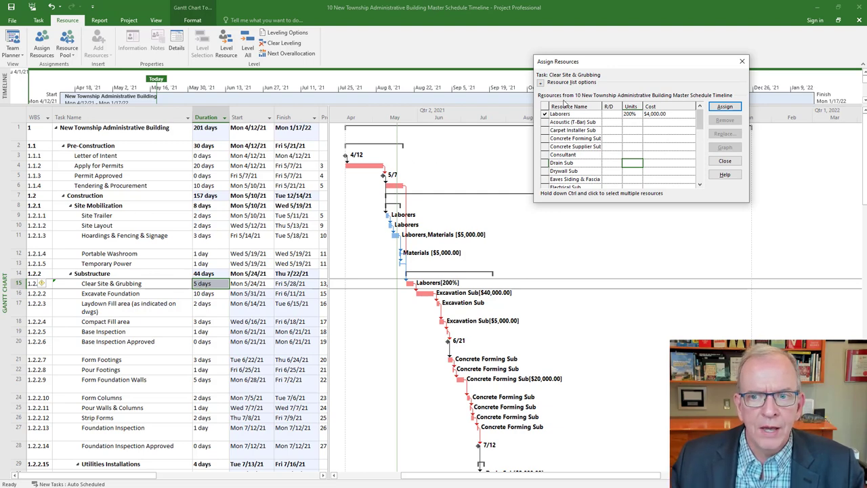
click(640, 115)
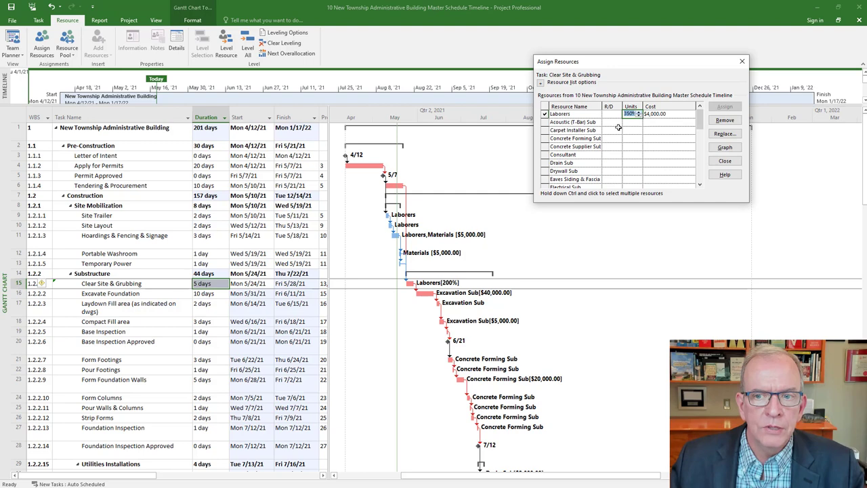
click(638, 112)
key(Return)
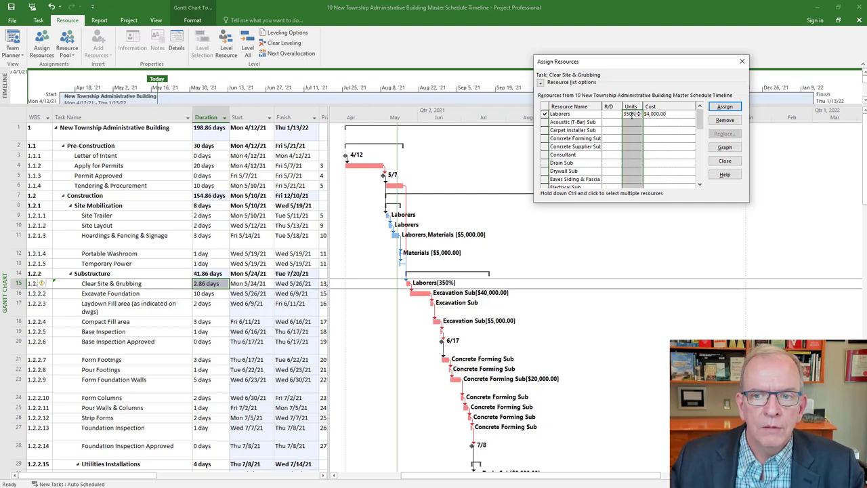
Raise the Laborers units on Clear Site & Grubbing to 400%, and return them to 200%.
click(638, 112)
key(Return)
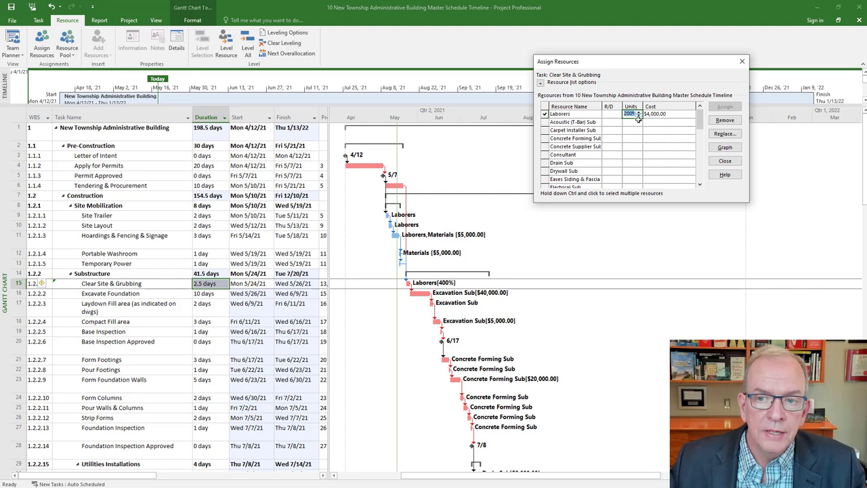
click(635, 132)
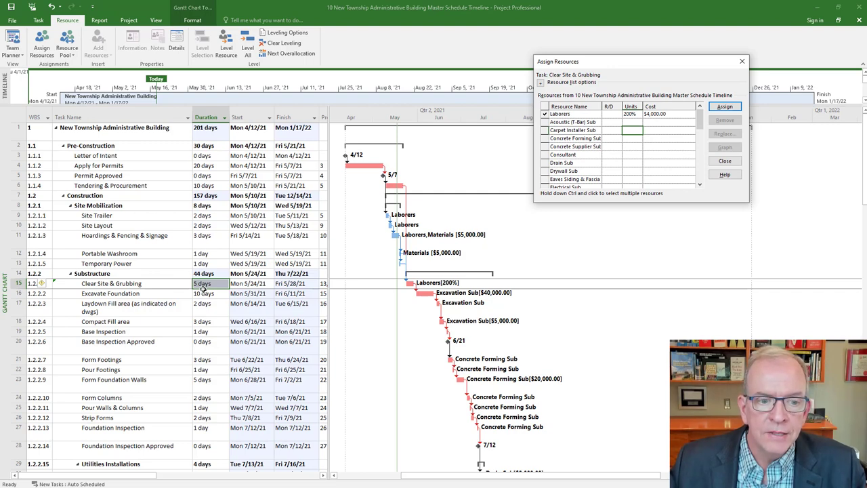
Set the Laborers units on the Clear Site & Grubbing task to 400%.
click(633, 114)
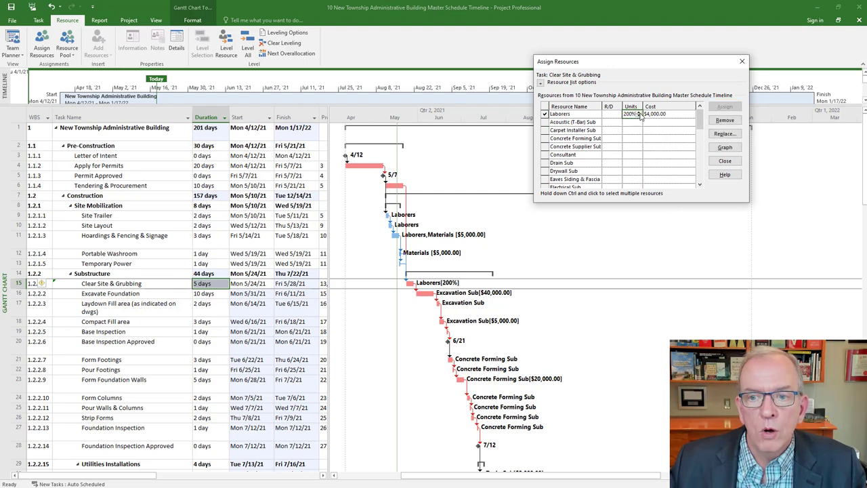
click(639, 113)
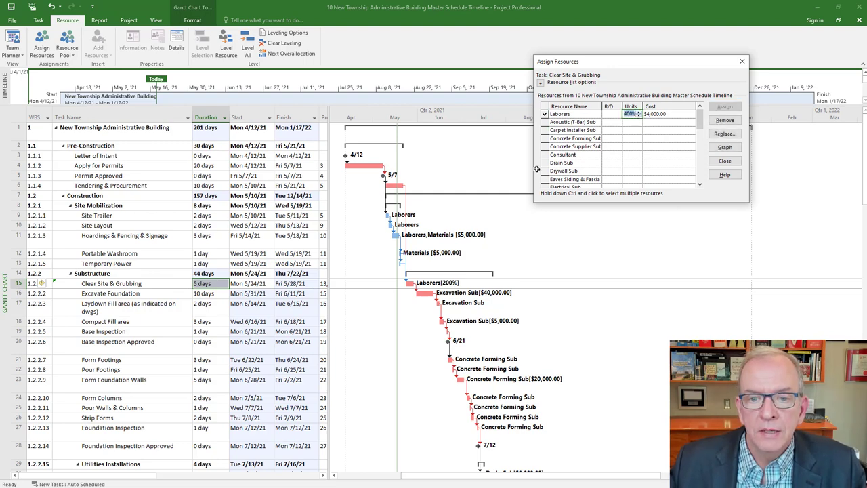
click(144, 284)
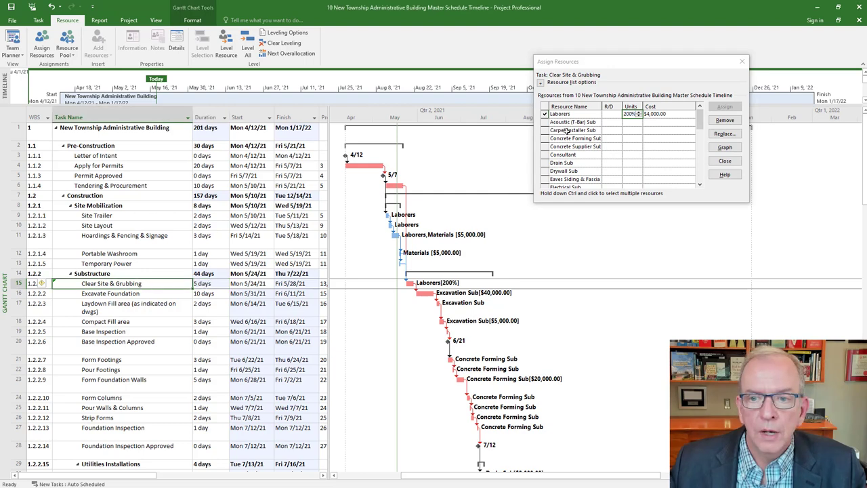
click(639, 113)
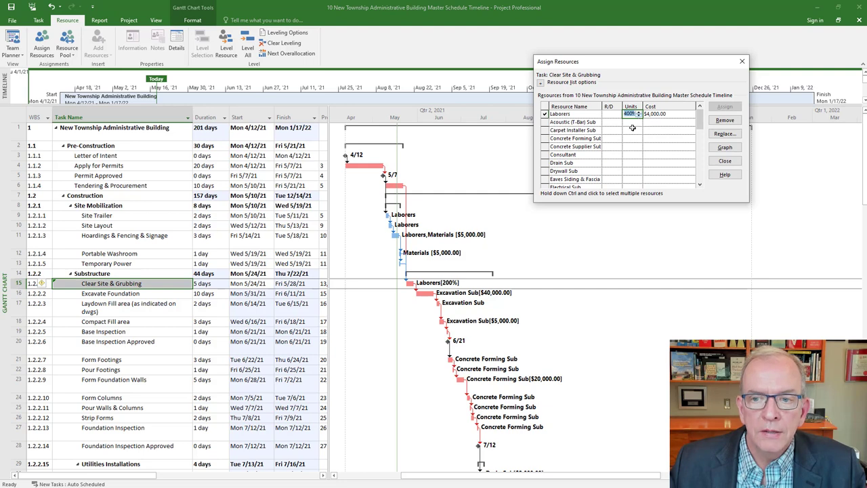
click(632, 129)
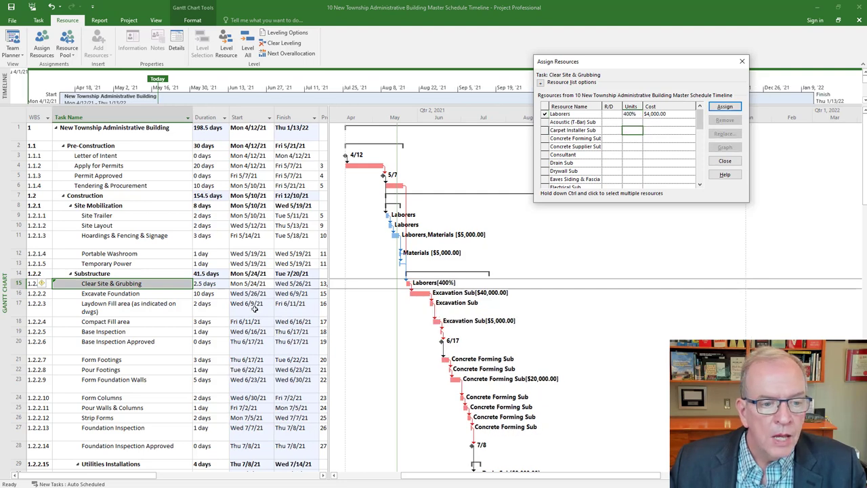
Set the Clear Site & Grubbing duration to 5 days and check the cost of its Laborers assignment.
click(221, 284)
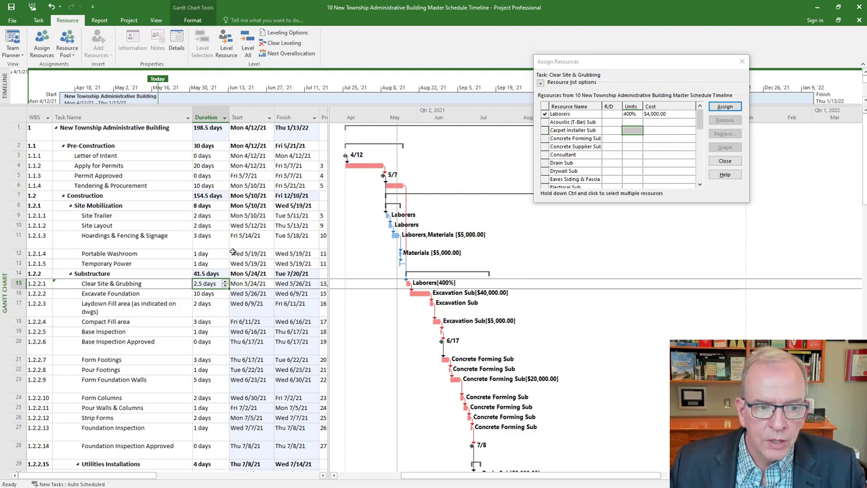
click(215, 285)
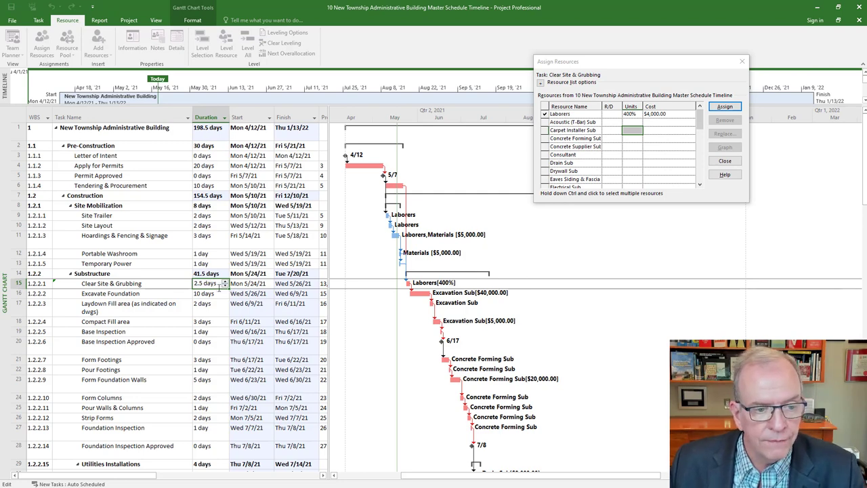
click(224, 282)
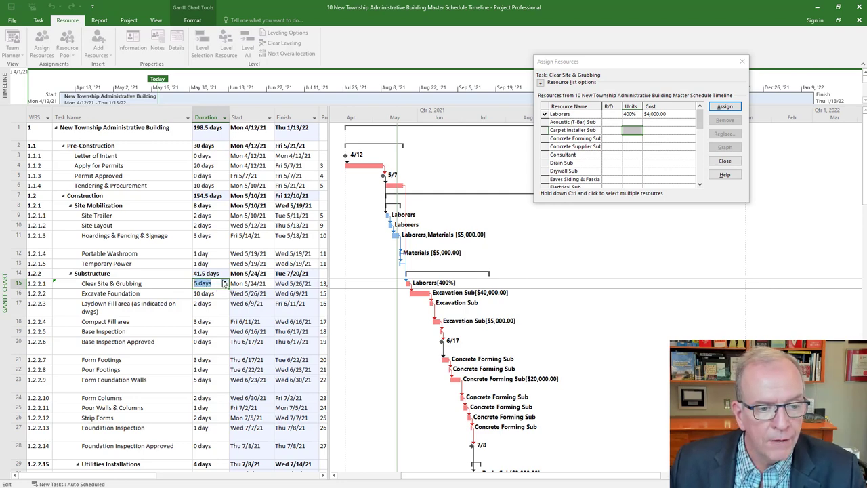
click(183, 297)
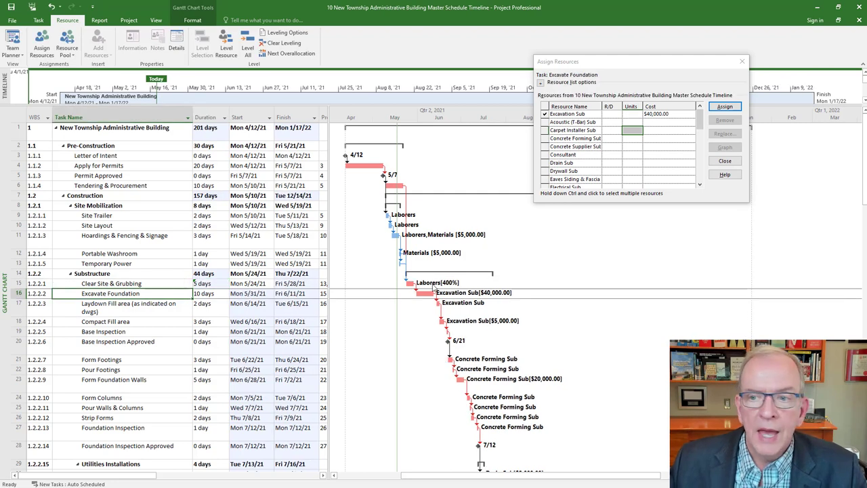
click(172, 283)
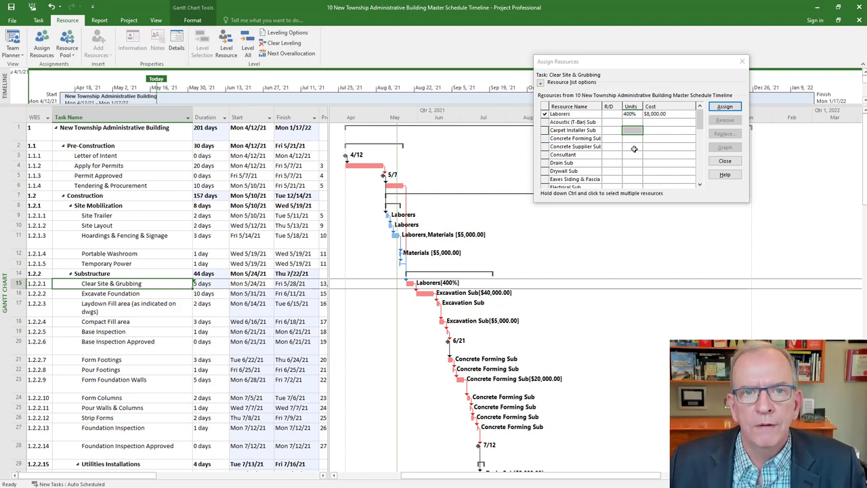
Set the Laborers units on Clear Site & Grubbing to 100% and the task's duration to 10 days.
click(630, 114)
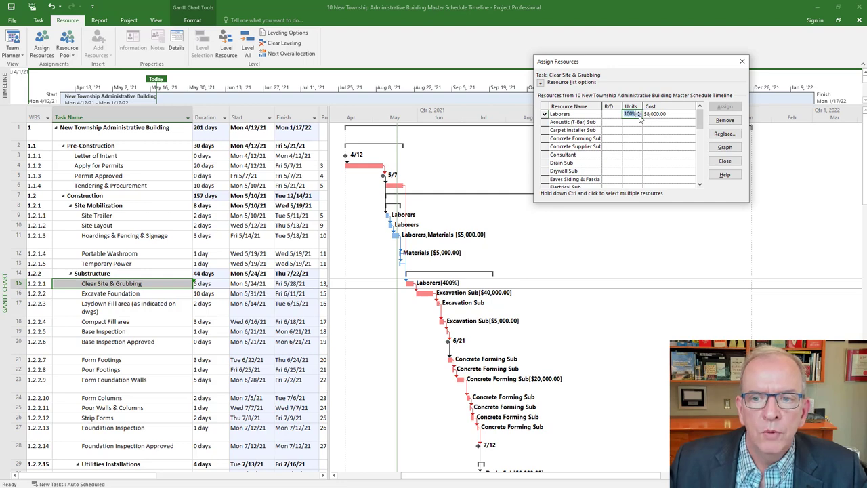
click(631, 126)
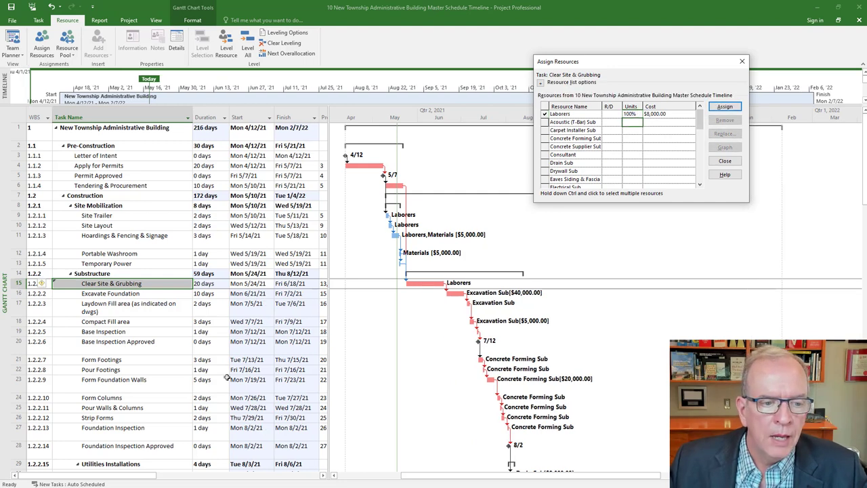
click(223, 285)
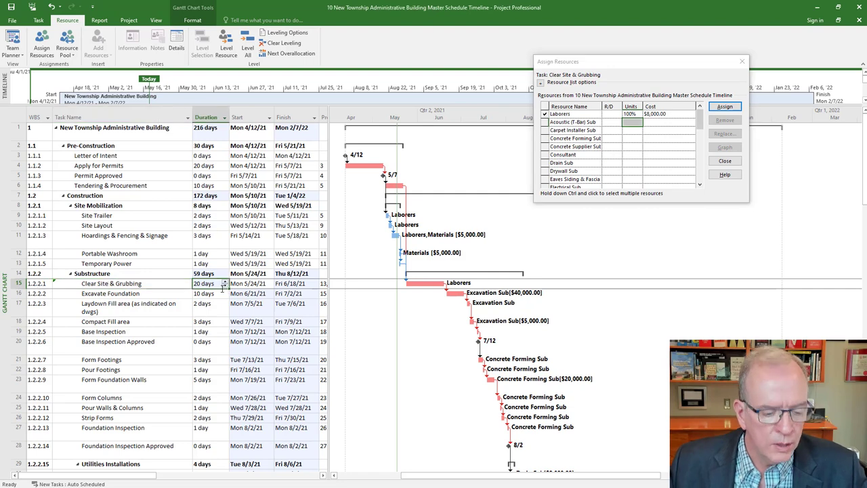
text(10)
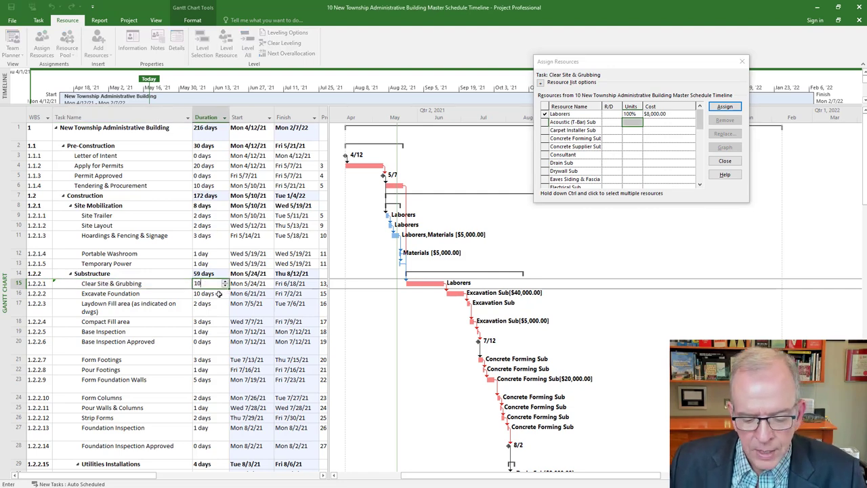
key(Return)
click(206, 283)
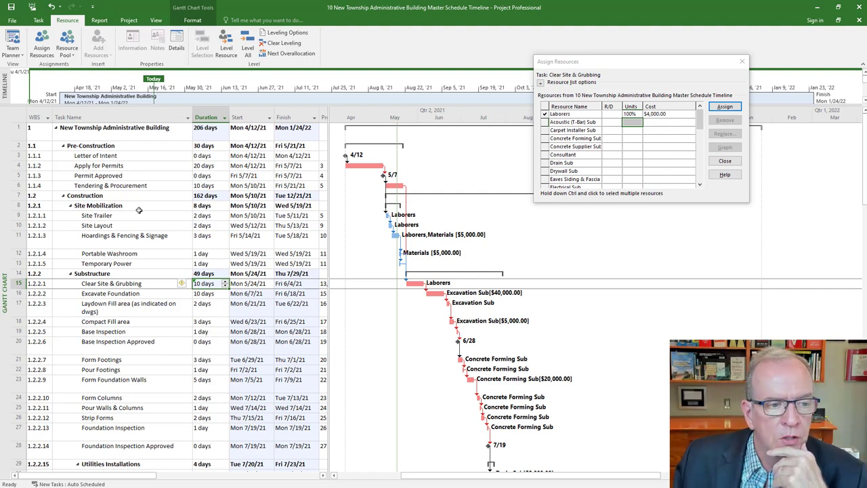
Check the Site Trailer assignment and switch the whole task list to the Usage table.
click(106, 215)
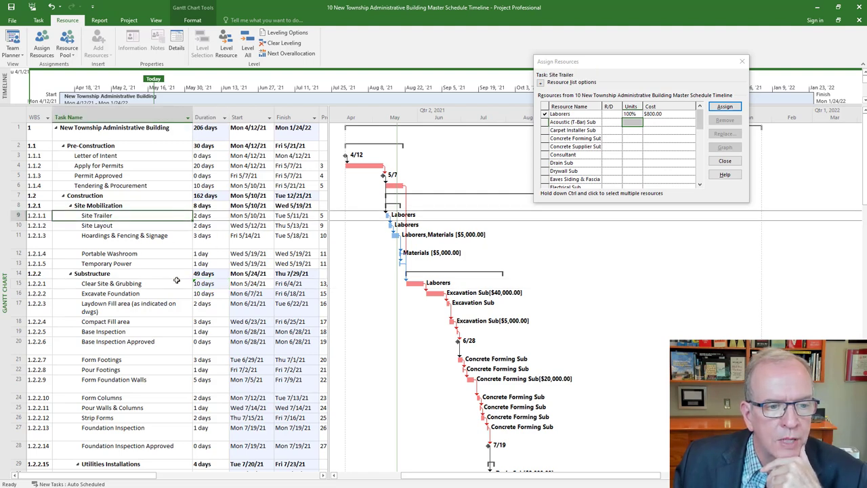
click(21, 118)
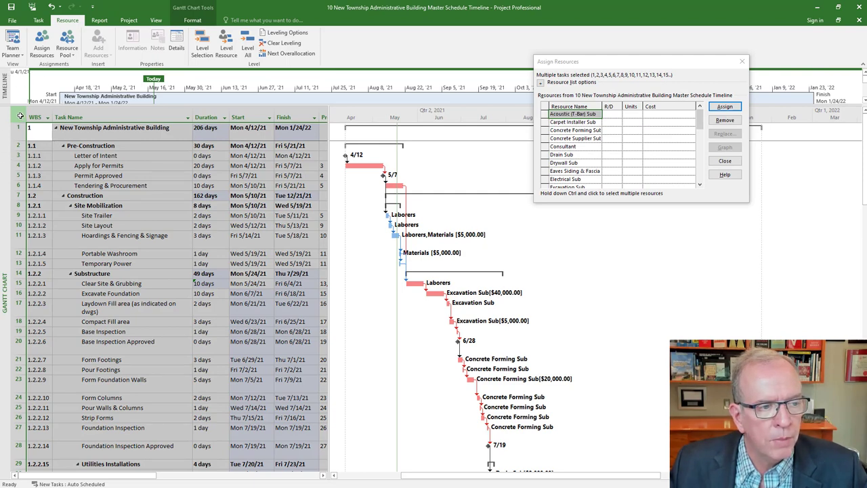
right_click(21, 116)
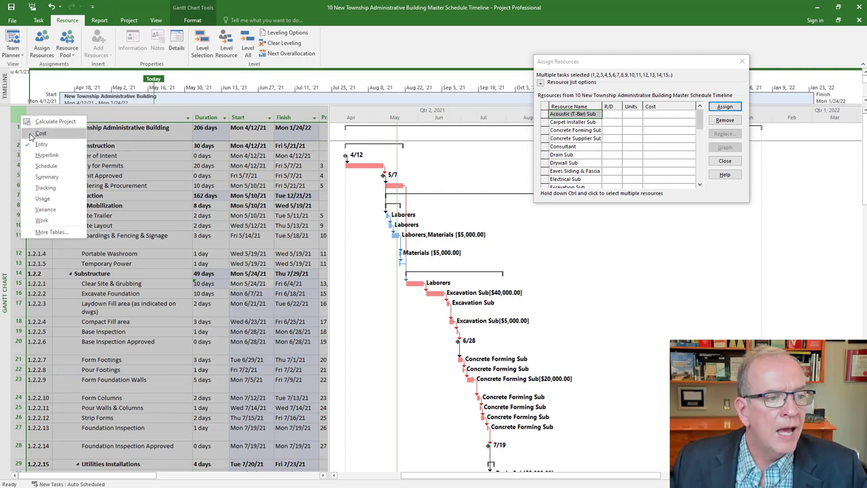
click(53, 201)
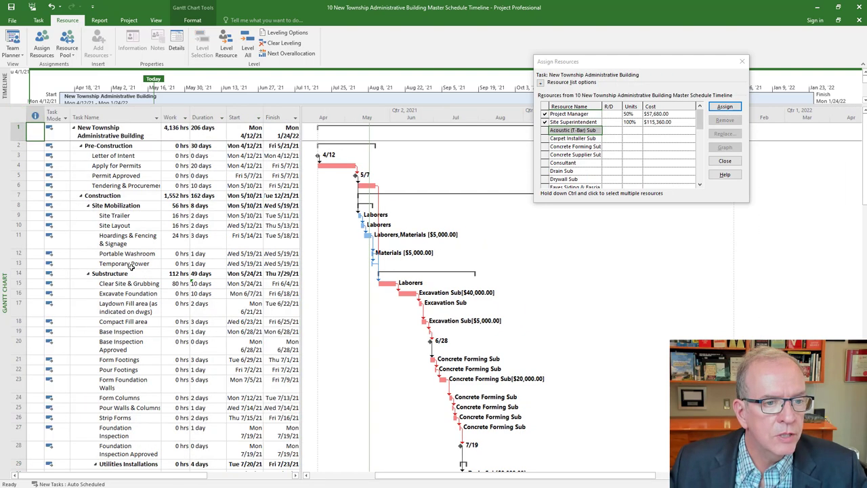
Compare the Work and Duration columns across the tasks, including the work hours of Site Trailer.
click(179, 114)
click(203, 118)
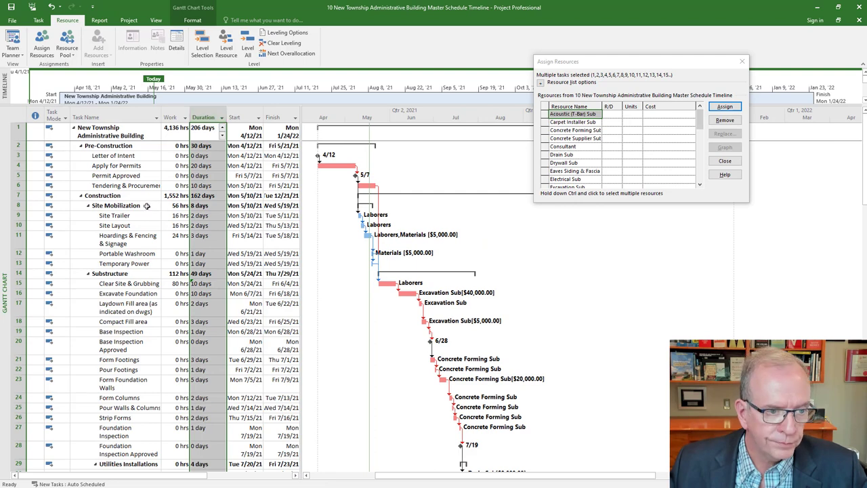
click(171, 117)
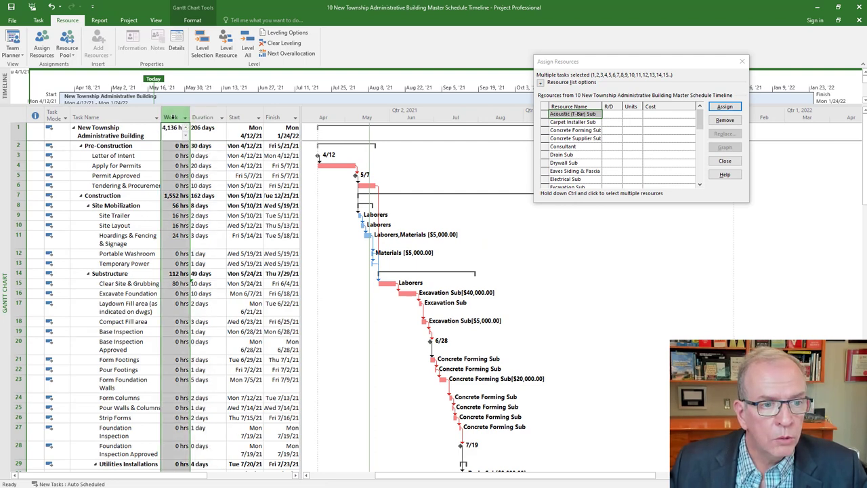
click(197, 117)
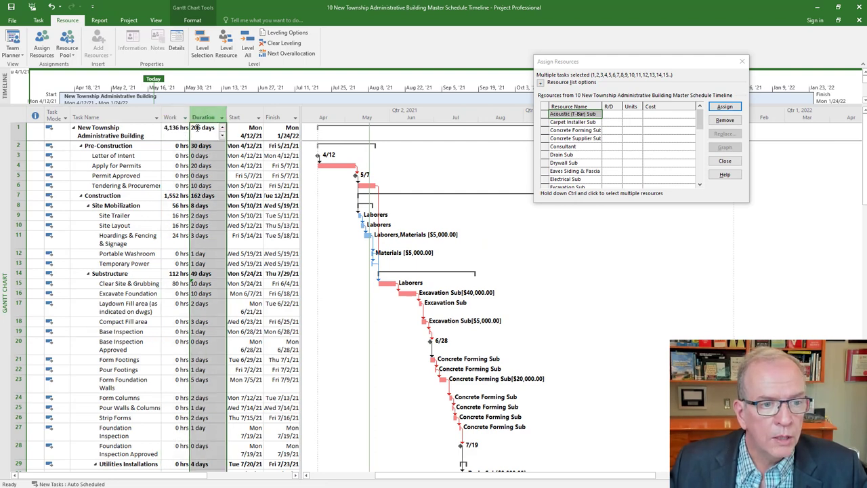
click(176, 215)
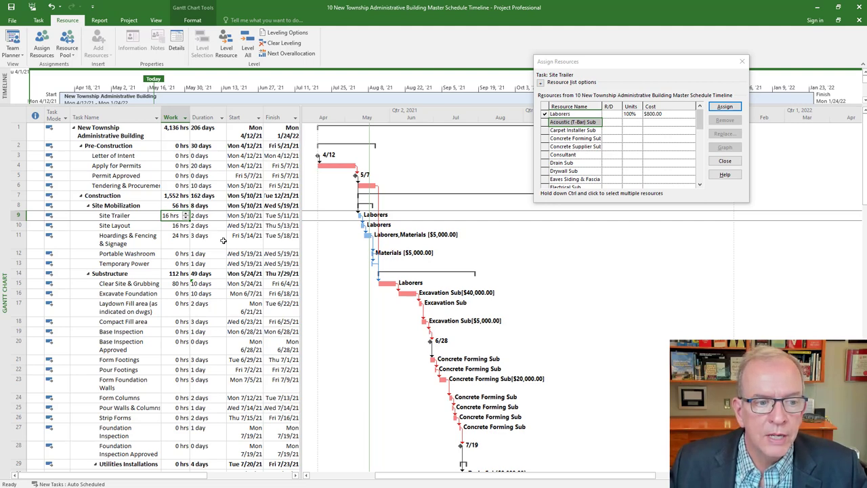
Check the standard hourly rate of Laborers in the Resource Sheet and return to the Gantt Chart.
click(170, 216)
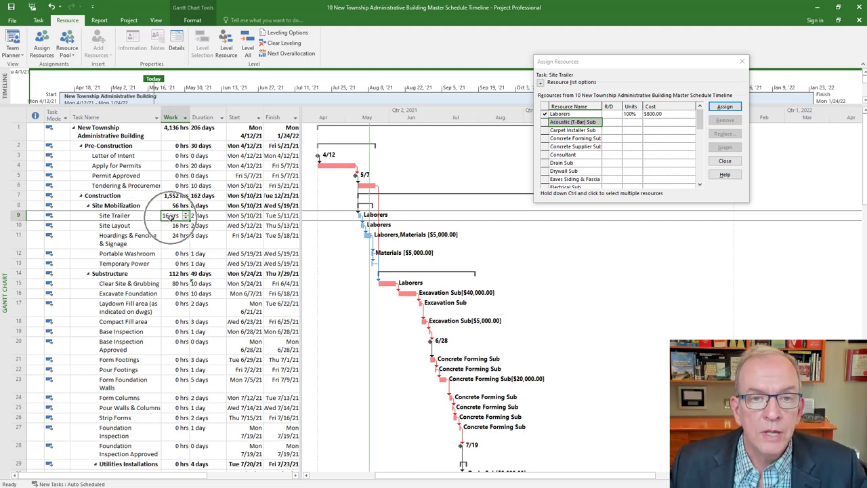
right_click(4, 239)
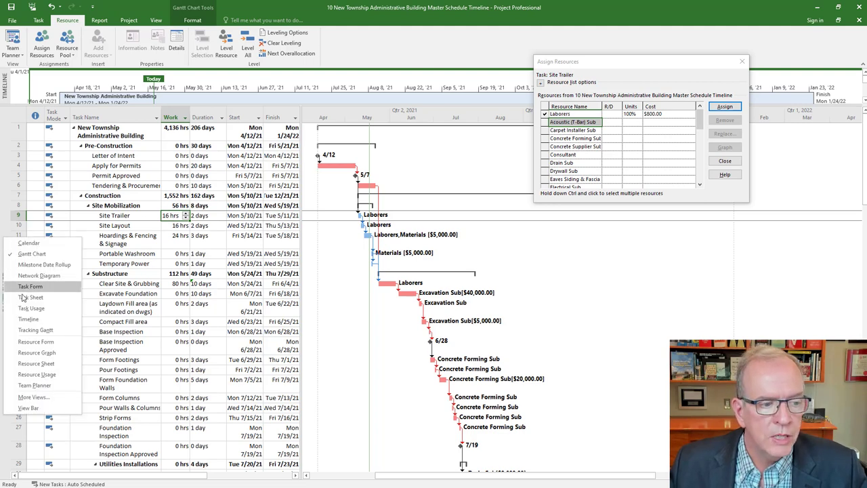
click(27, 363)
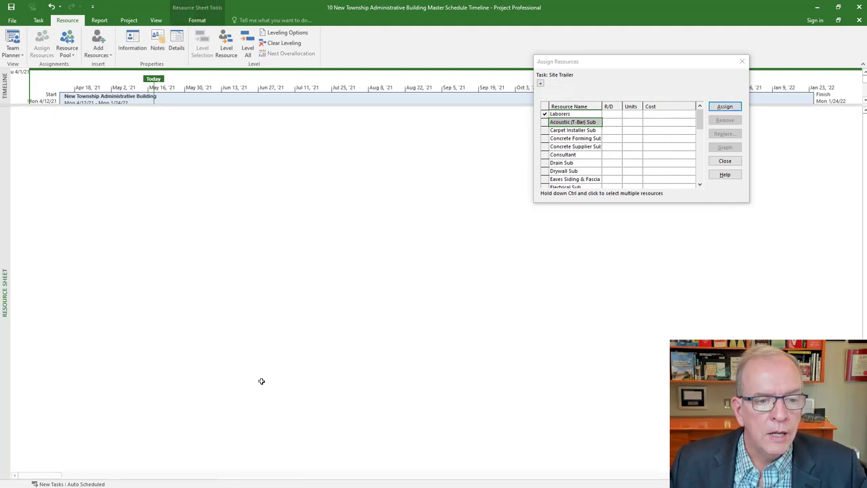
click(372, 140)
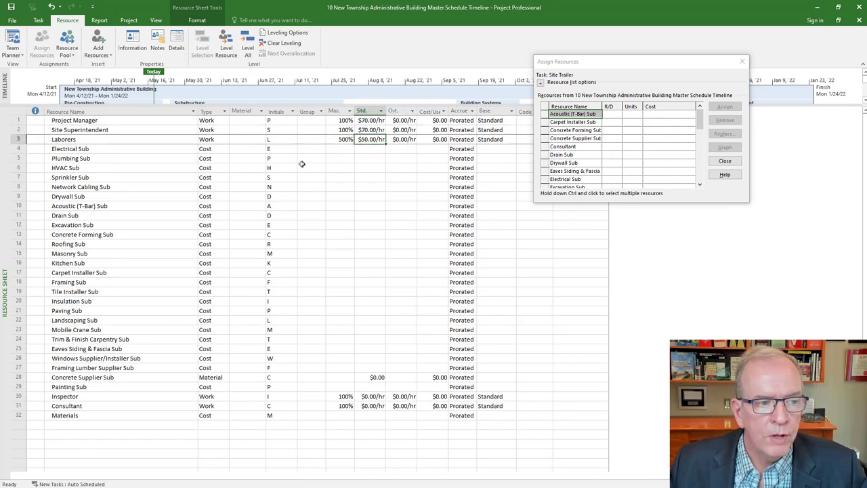
right_click(2, 232)
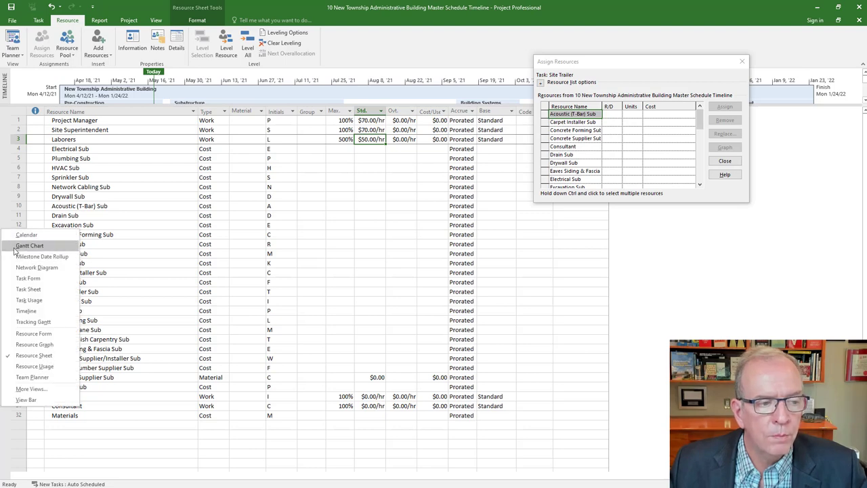
click(30, 245)
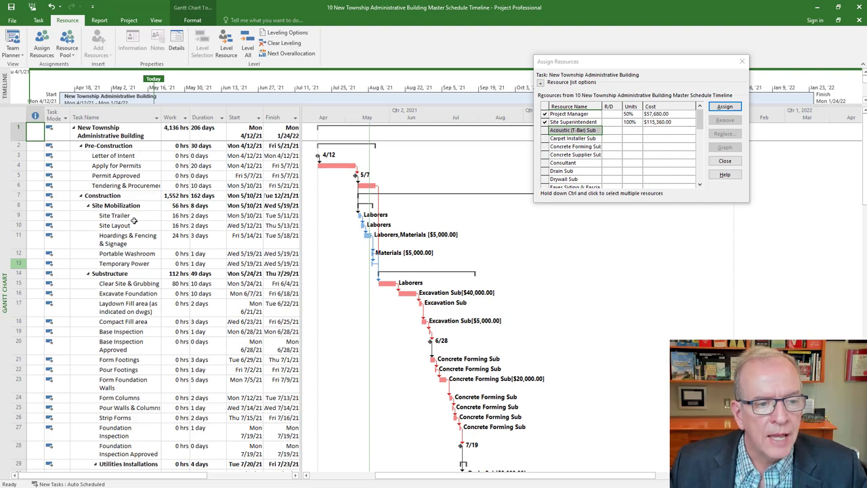
Set the work of the Site Trailer task to 18 hrs.
click(182, 215)
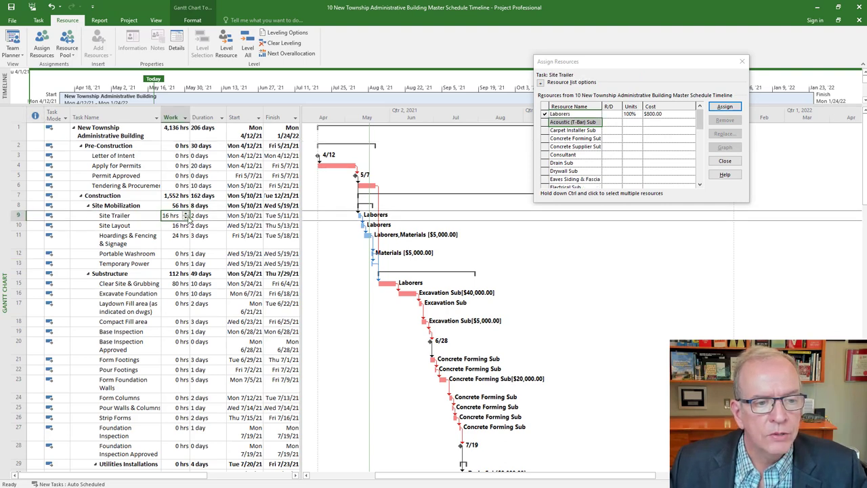
click(186, 213)
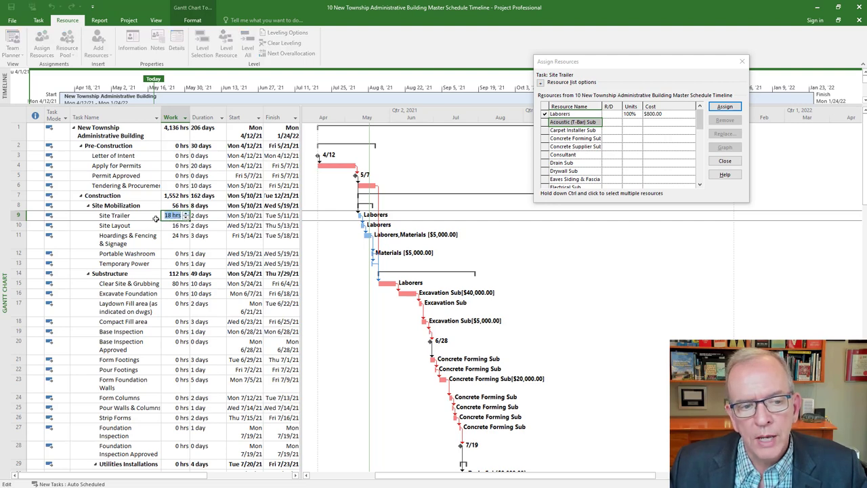
click(132, 225)
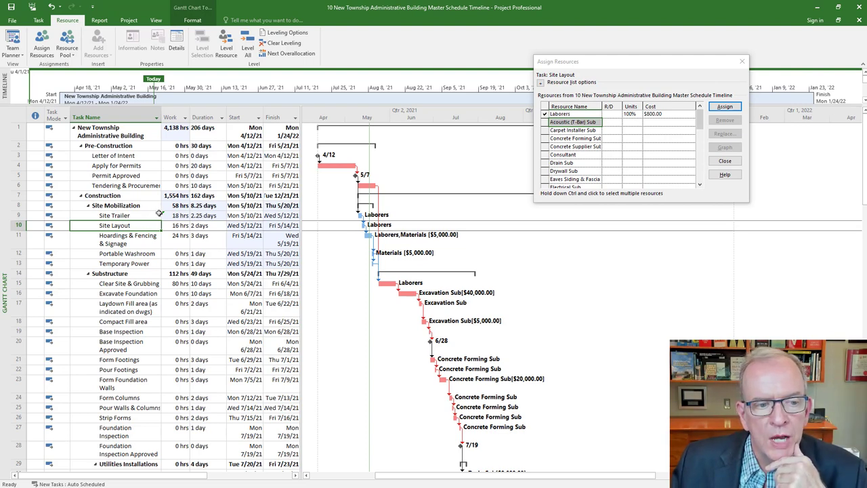
For the Site Trailer work change, choose to increase the hours resources work per day (units) but keep the same duration.
click(158, 215)
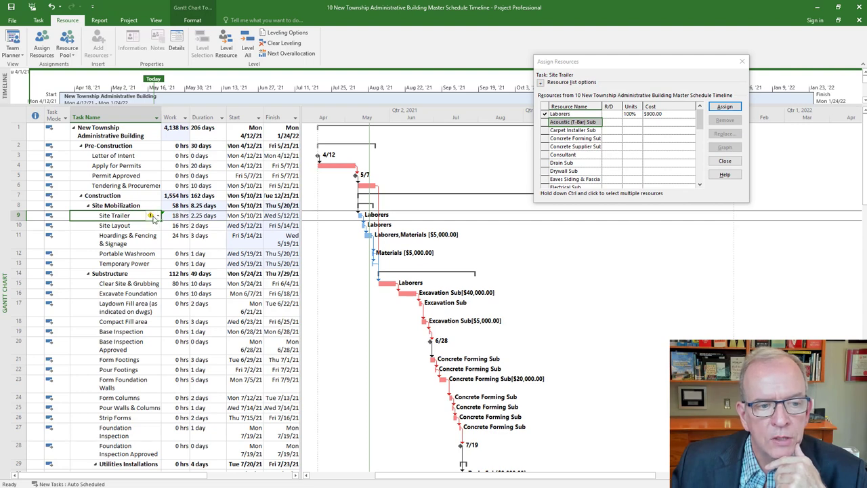
click(153, 217)
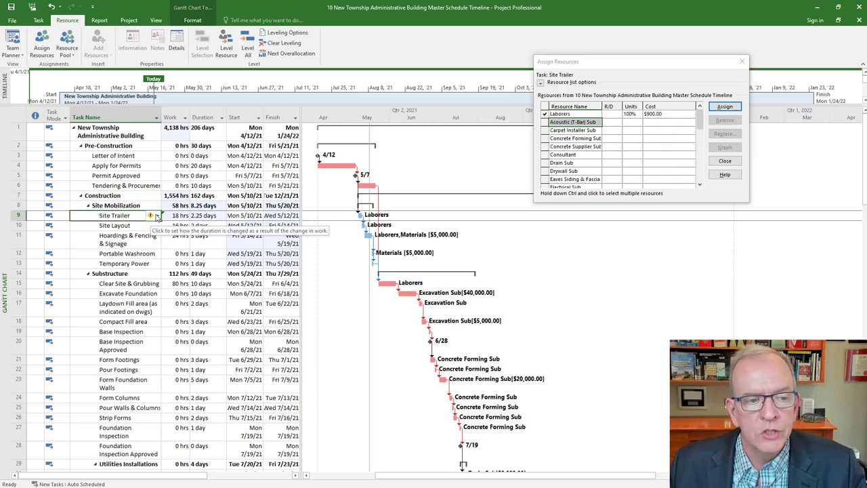
click(159, 216)
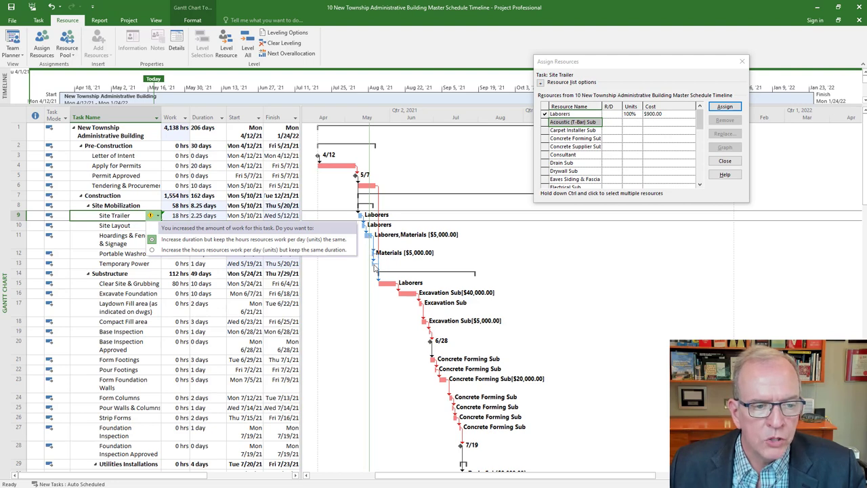
click(152, 250)
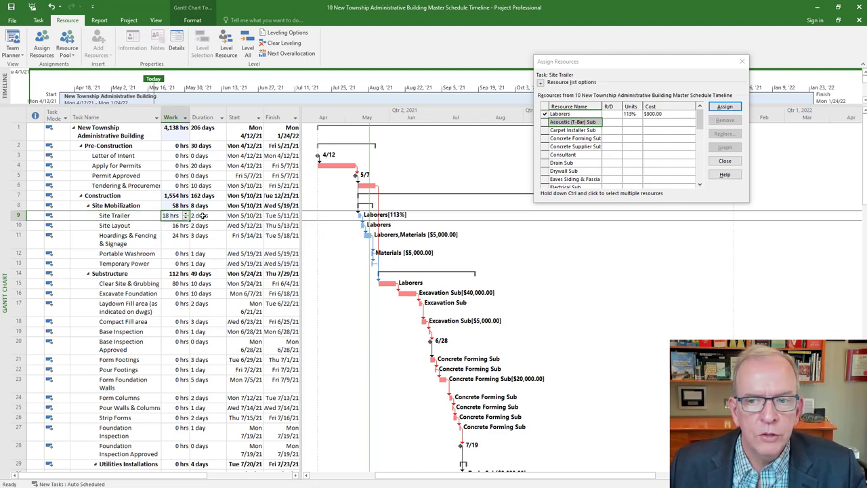
Check the units and cost of the Laborers assignment on Site Trailer.
click(141, 217)
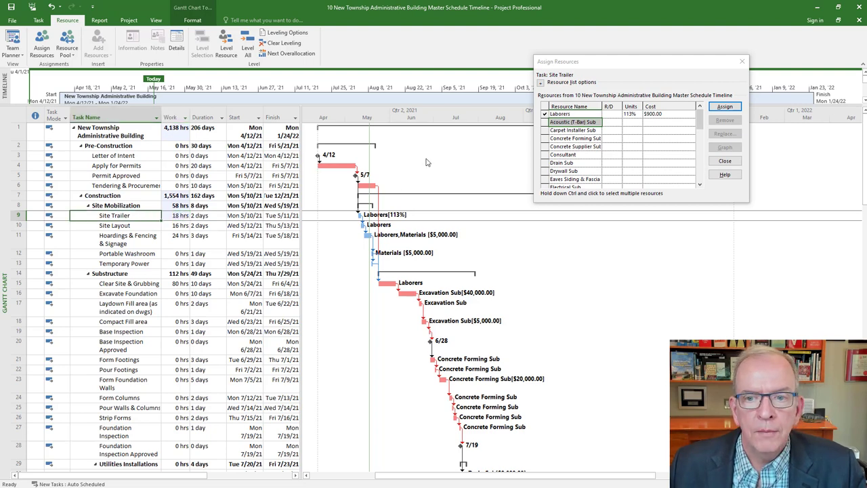
click(587, 114)
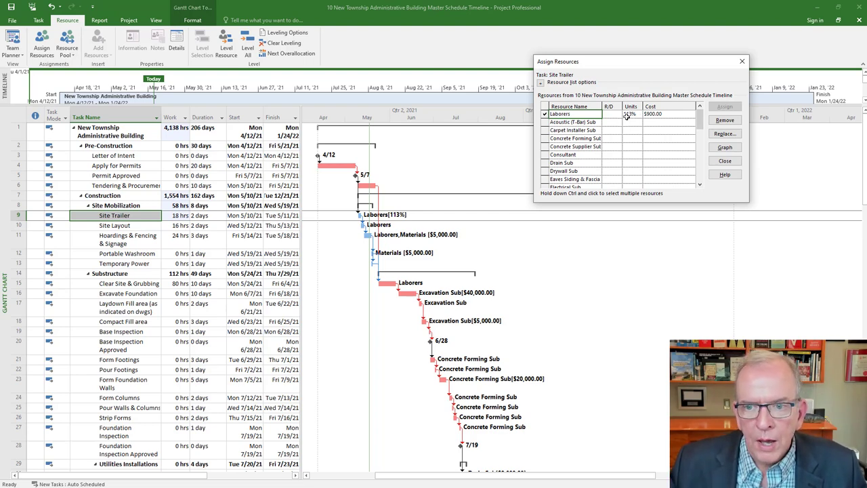
click(659, 114)
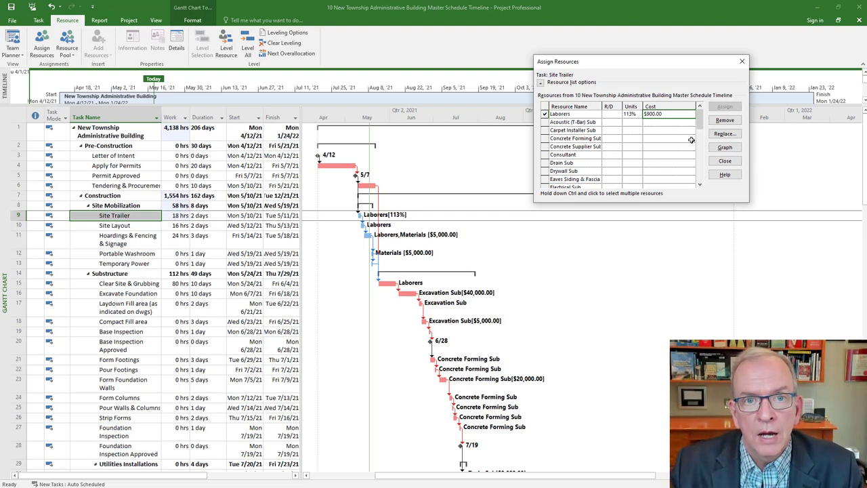
click(147, 216)
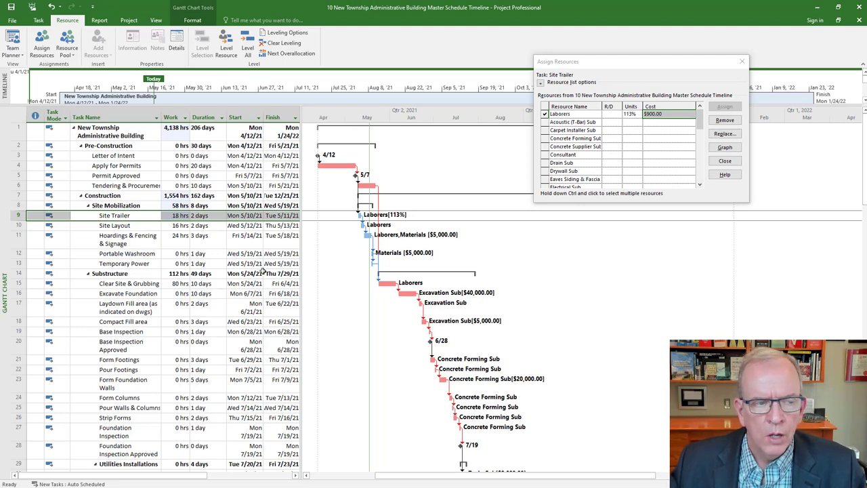
Add a new task named Framing in row 108, leaving two blank rows below Total Completion.
scroll(263, 270, down, 10)
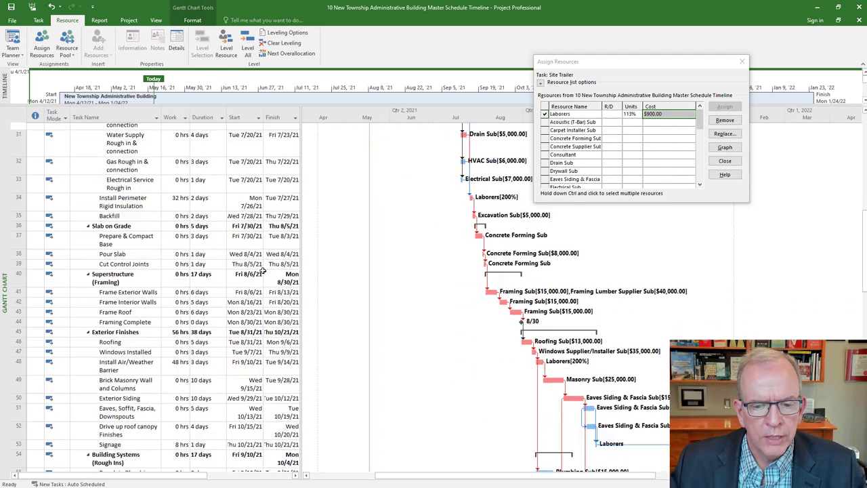
scroll(263, 271, down, 20)
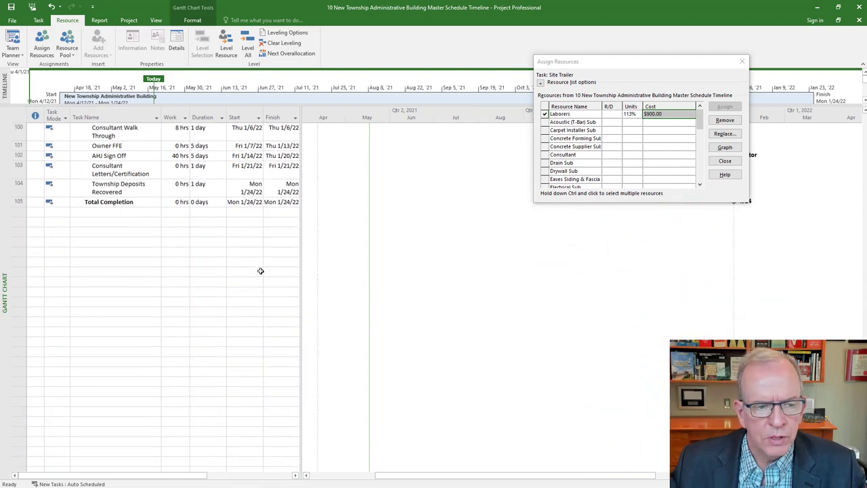
click(91, 232)
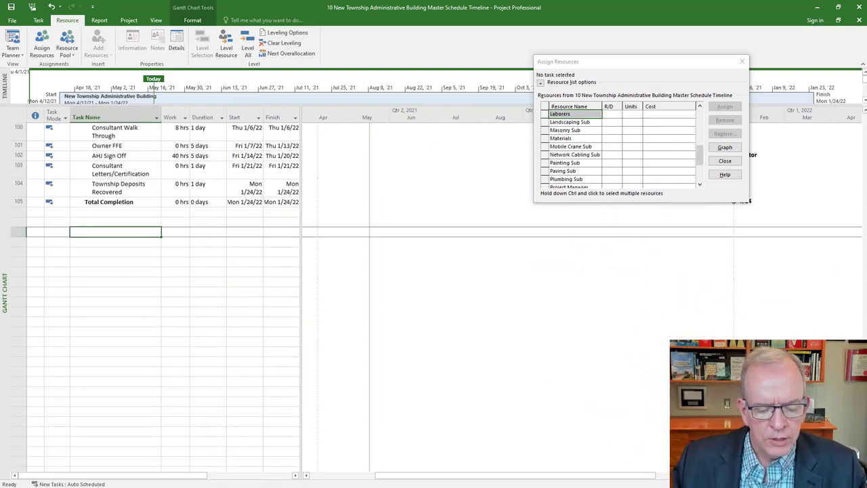
text(Fr)
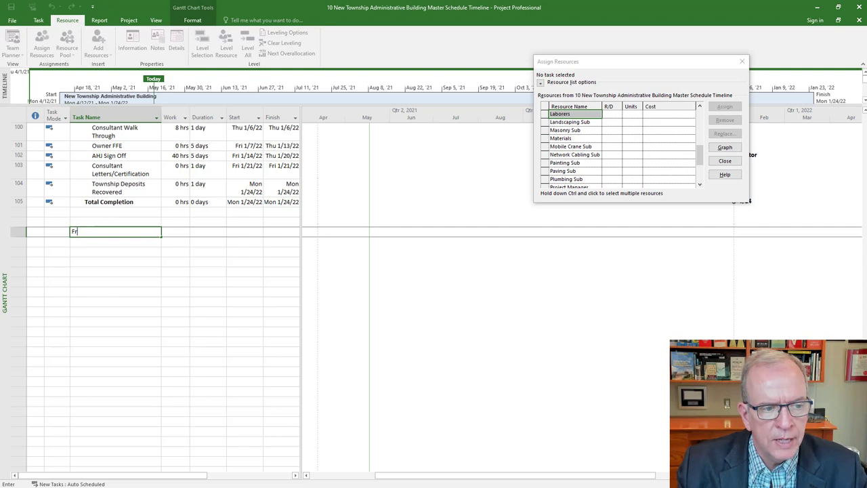
text(aming)
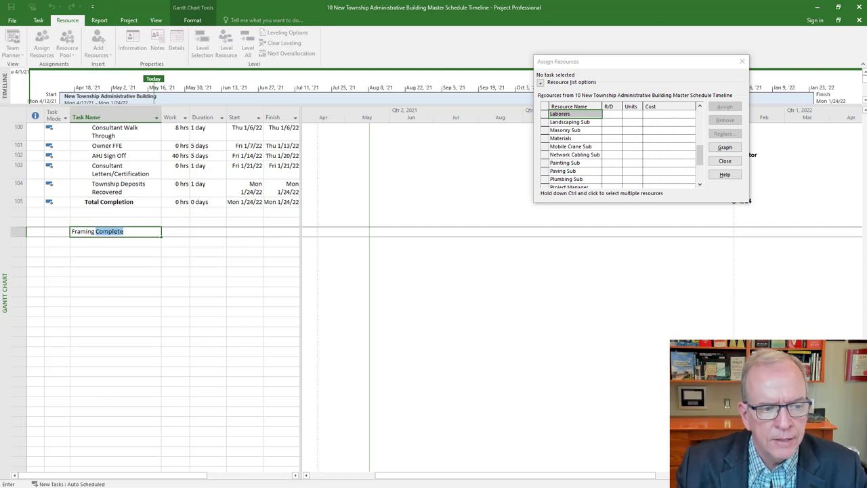
key(BackSpace)
key(Tab)
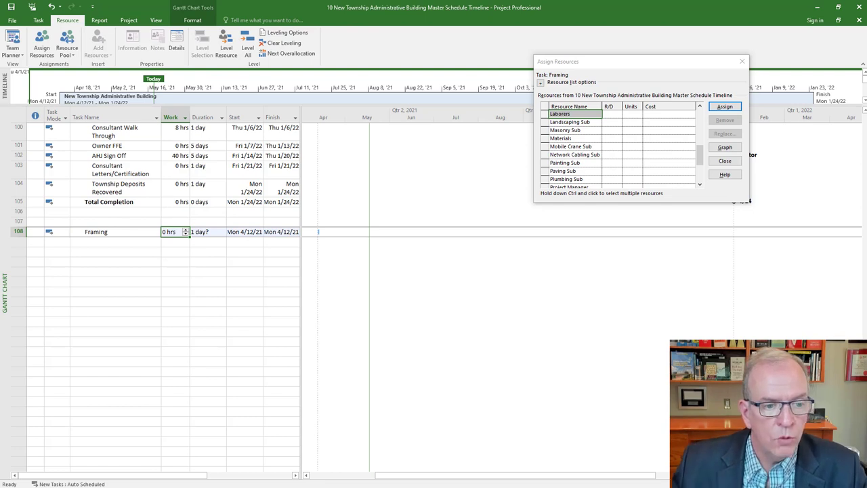
Set the Framing task's duration to 10 days and assign Laborers to it.
click(197, 231)
text(10)
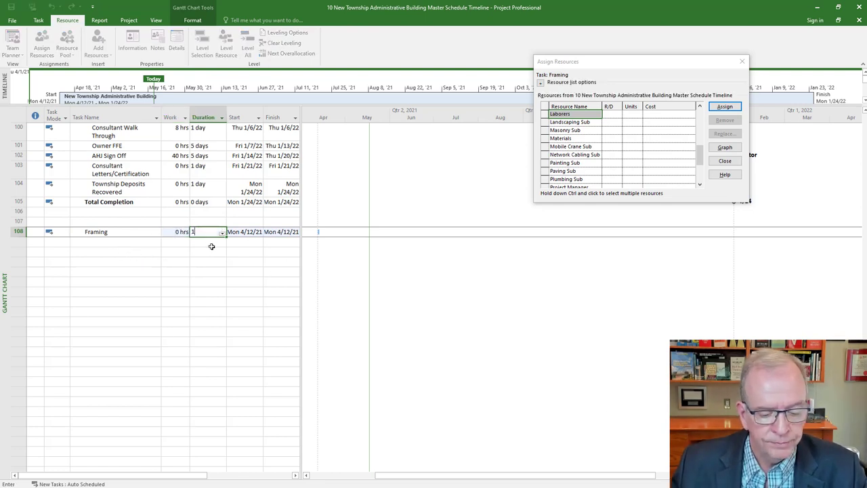
click(198, 261)
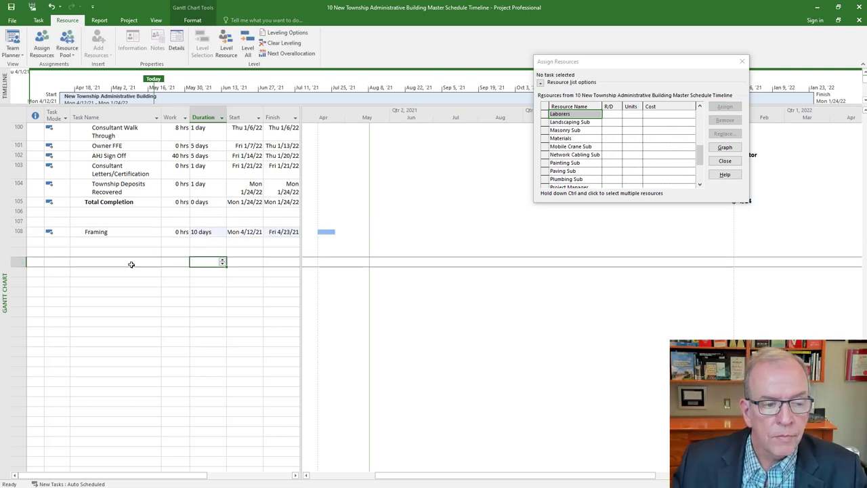
click(128, 230)
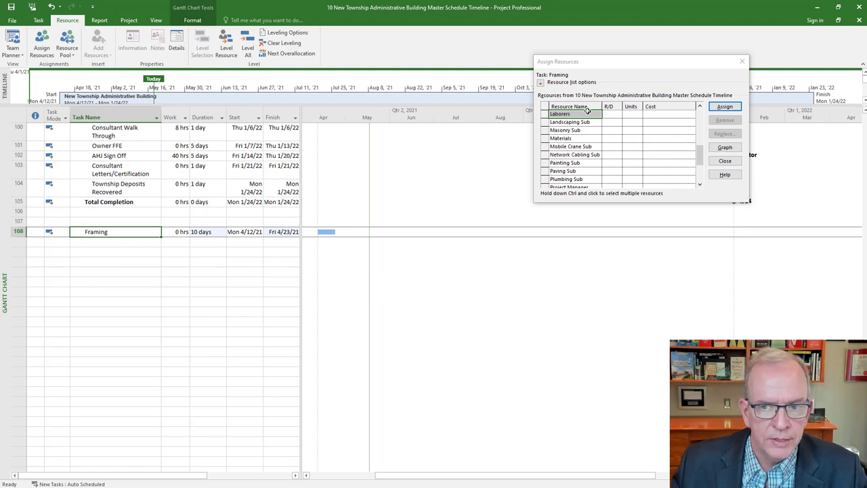
click(725, 107)
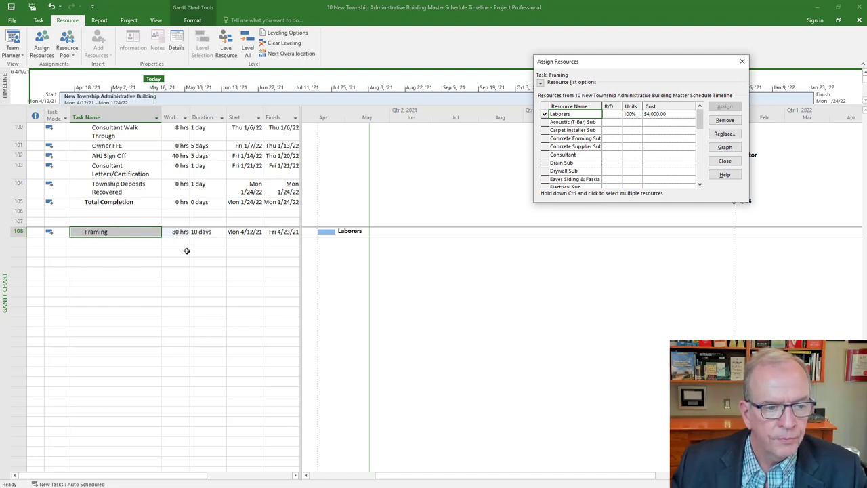
Change the task type of the Framing task to Fixed Work in its advanced task information.
double_click(150, 234)
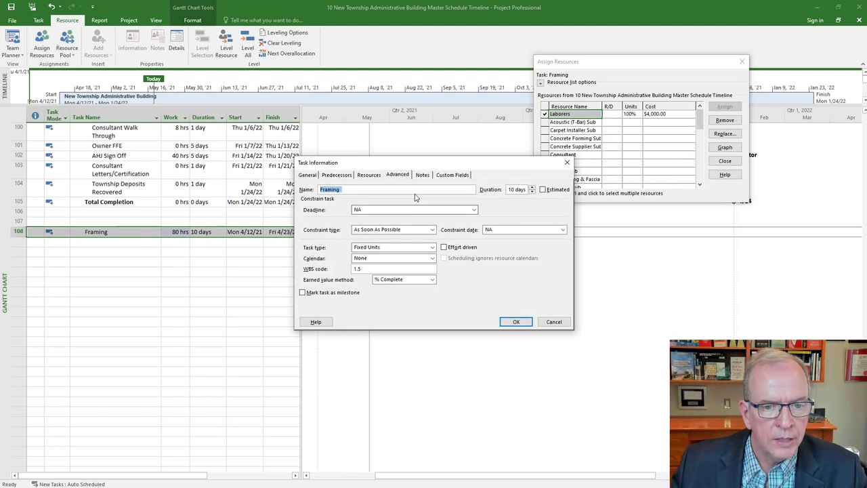
drag(388, 167, 292, 35)
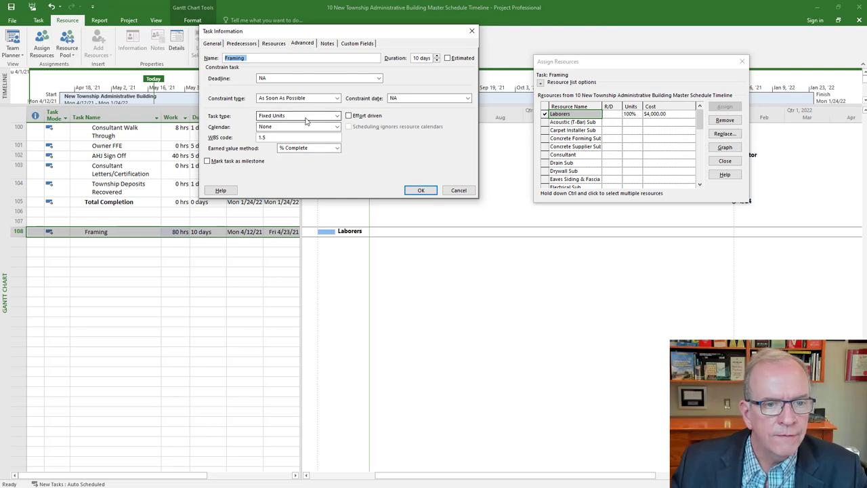
click(338, 117)
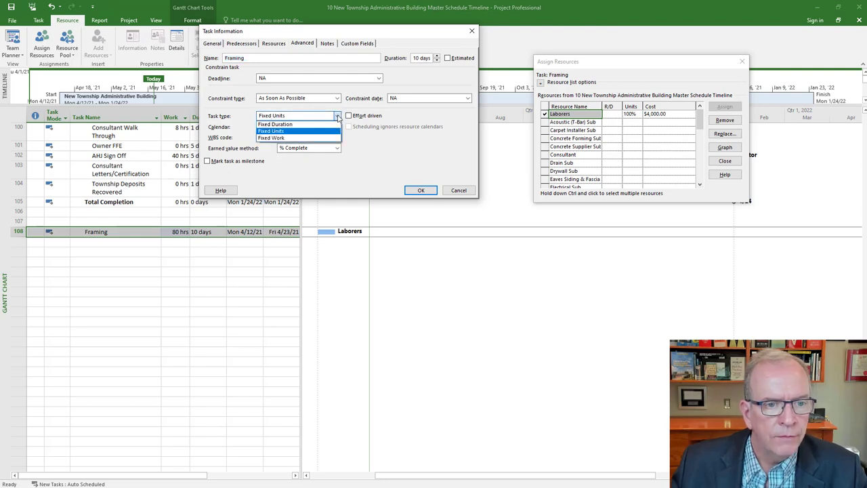
click(332, 127)
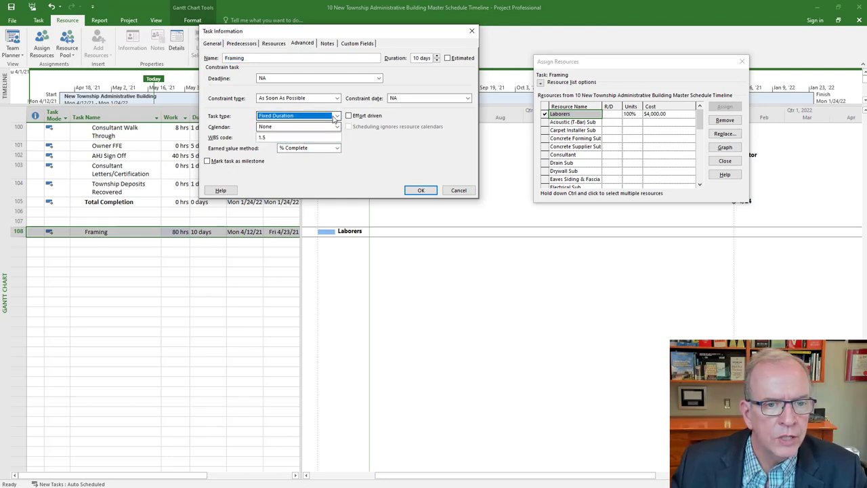
click(337, 116)
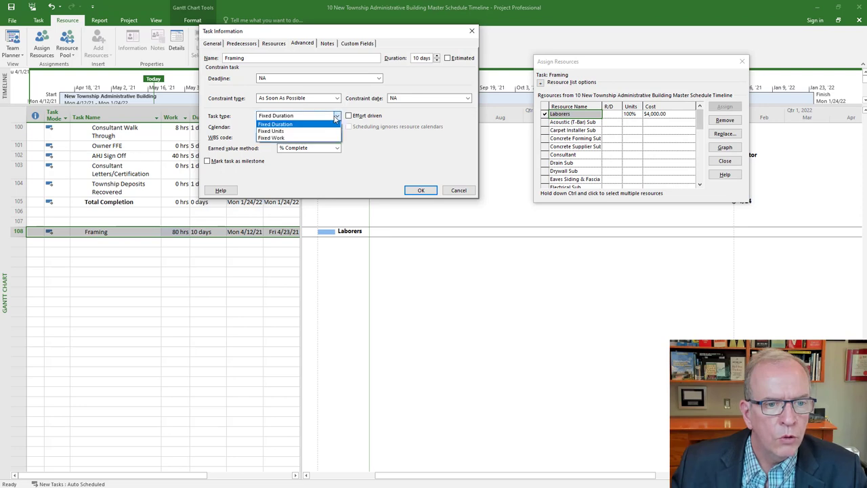
click(313, 138)
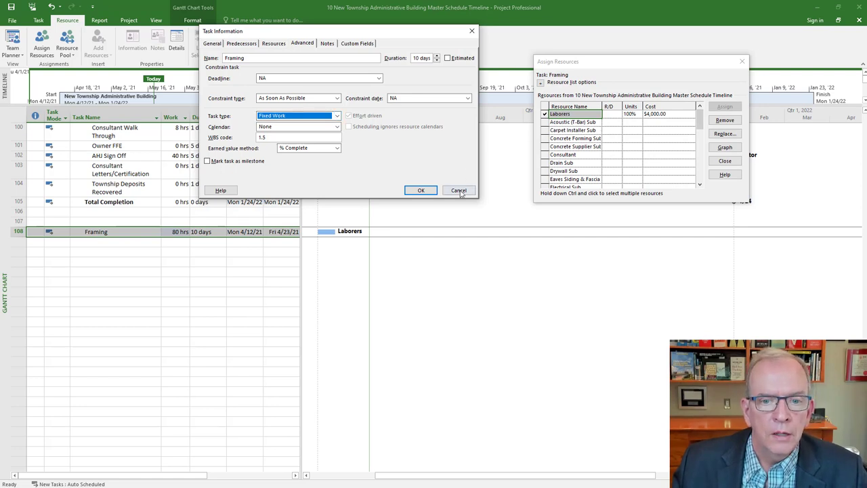
click(418, 190)
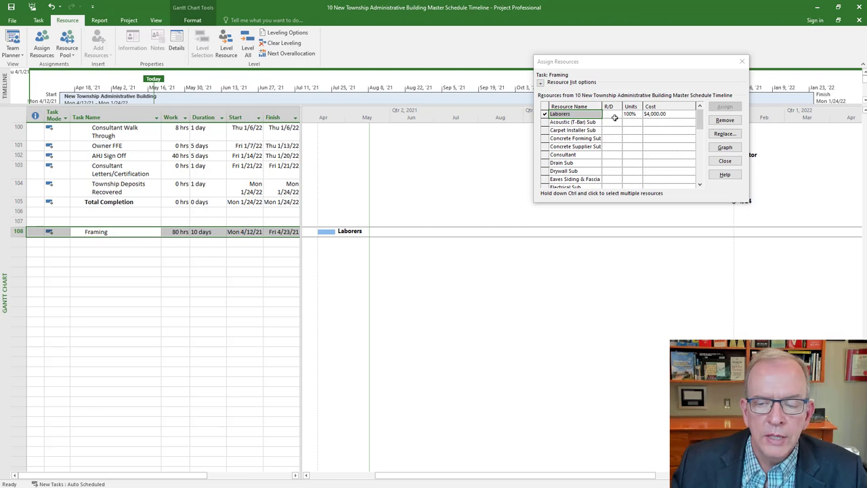
Try 200% units for the Laborers assignment on Framing, and return the units to 100%.
click(635, 115)
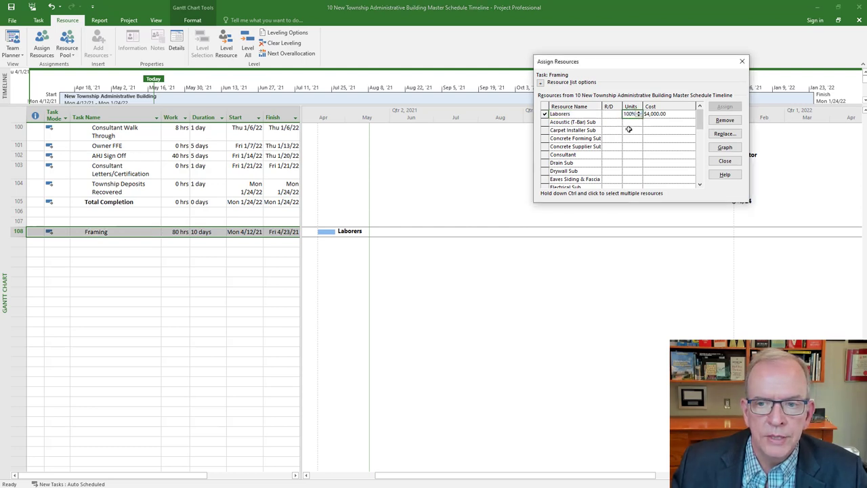
click(628, 129)
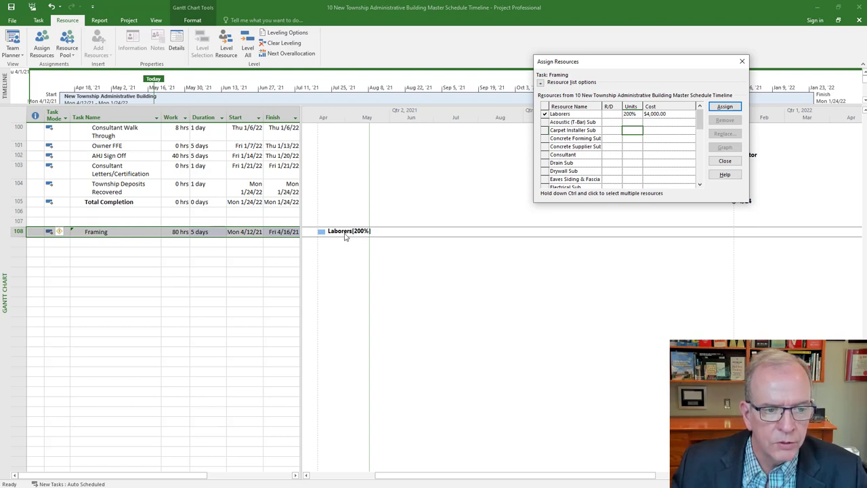
click(630, 113)
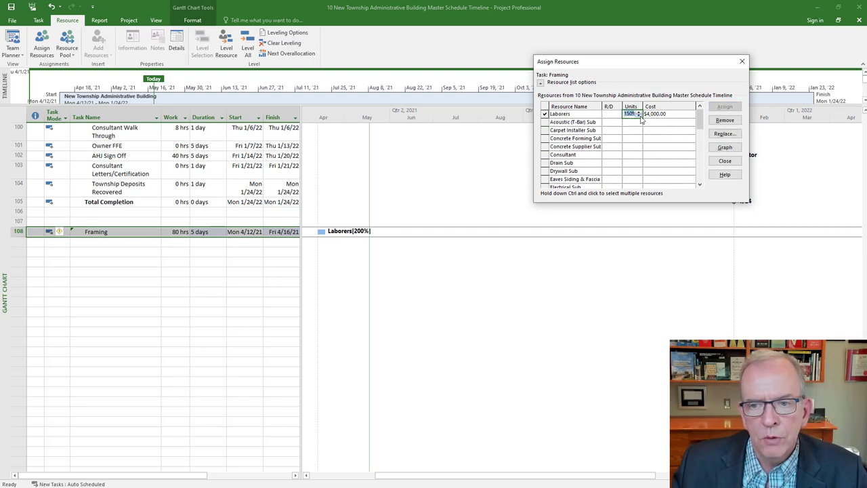
key(Return)
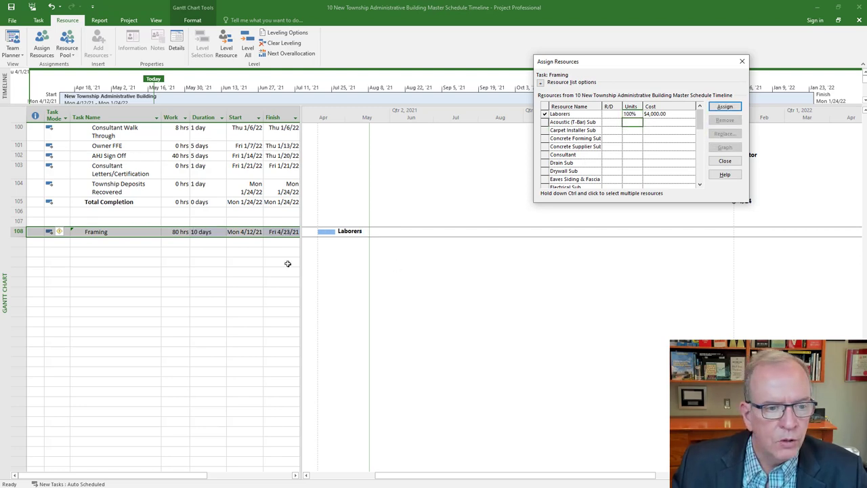
Change the Framing task's type to Fixed Duration and turn off its effort-driven scheduling.
double_click(124, 233)
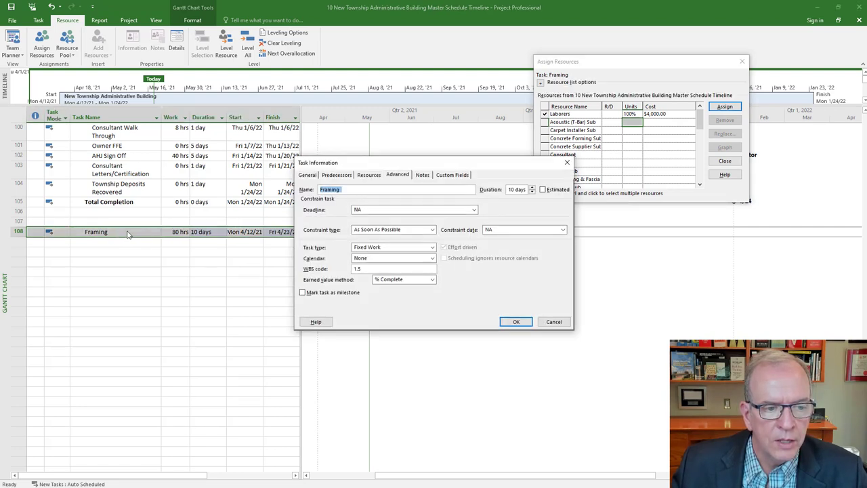
drag(430, 162, 273, 34)
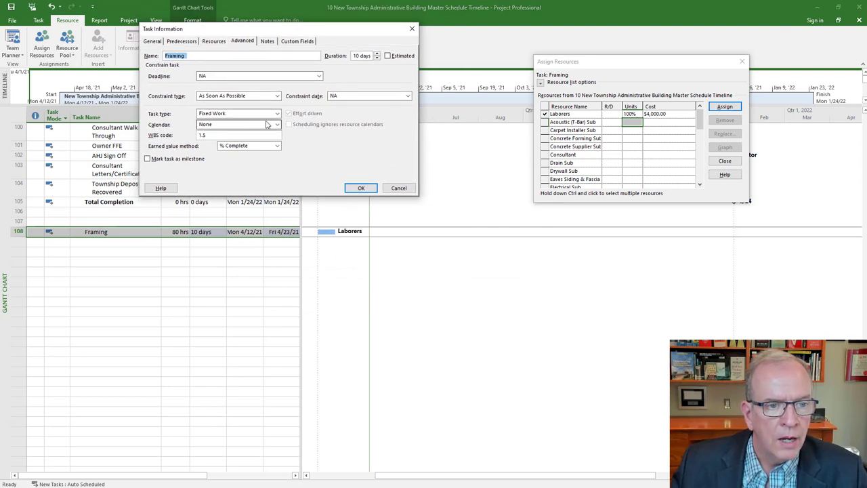
click(277, 114)
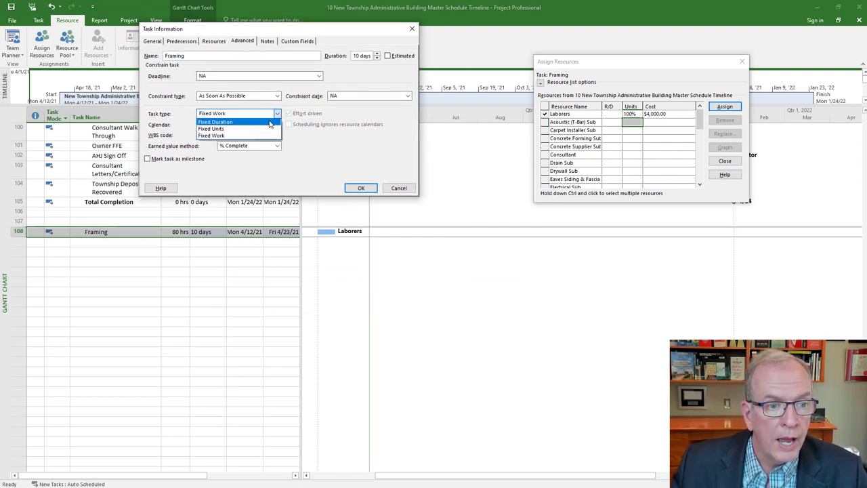
click(266, 123)
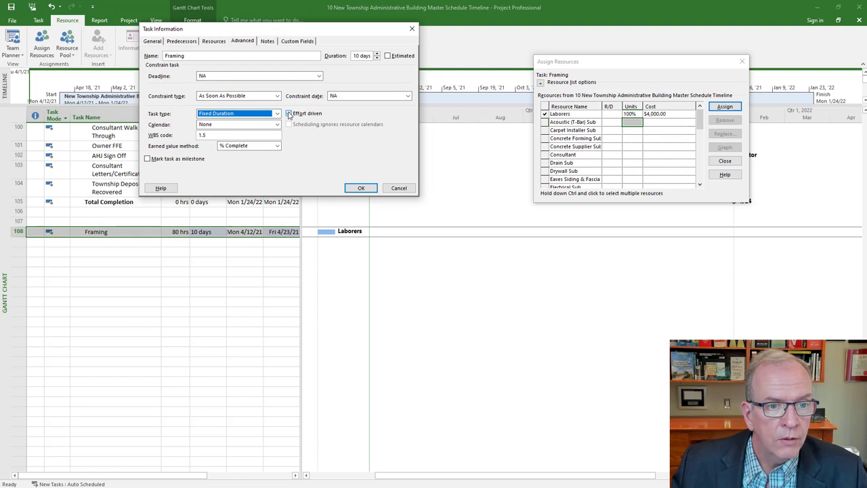
click(290, 114)
click(257, 115)
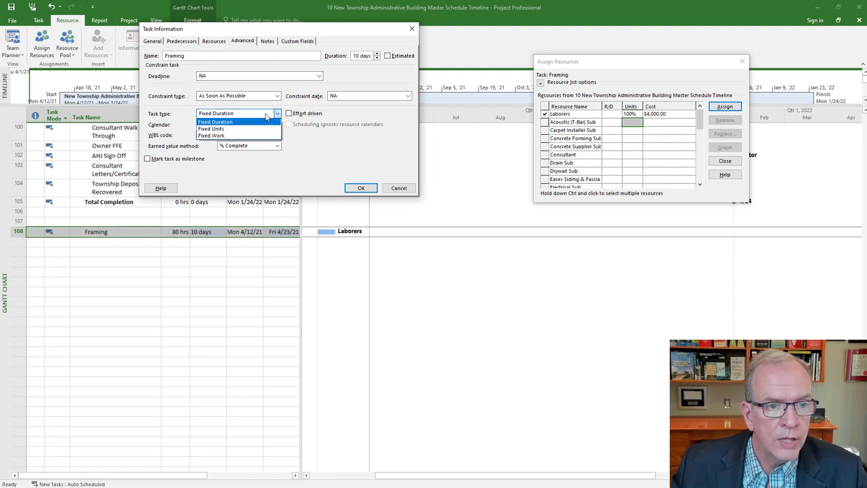
click(267, 116)
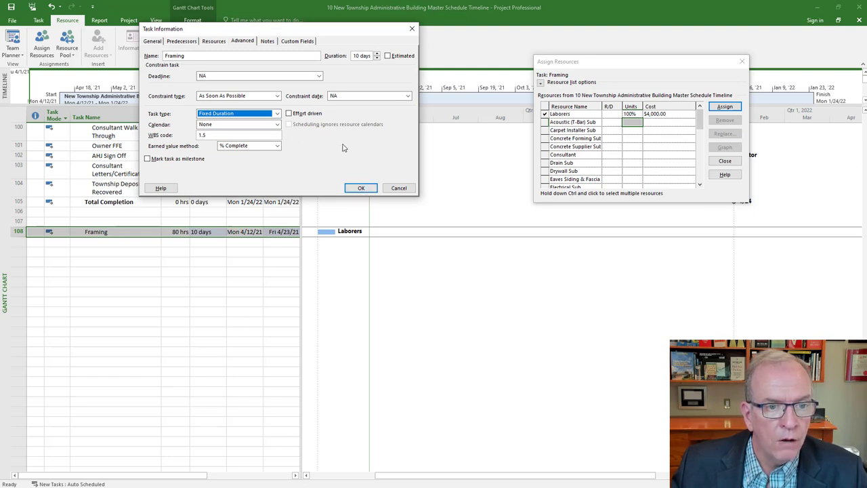
click(361, 189)
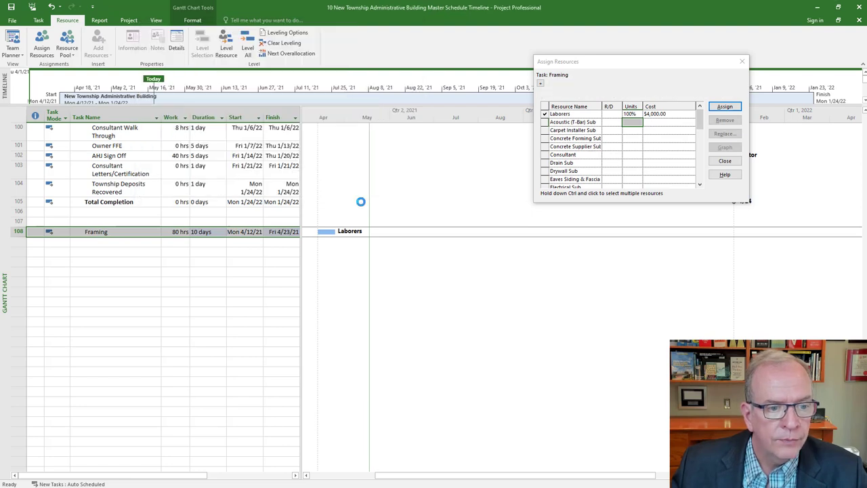
Set the Laborers units on Framing to 200% and check the task's duration and work hours.
click(633, 115)
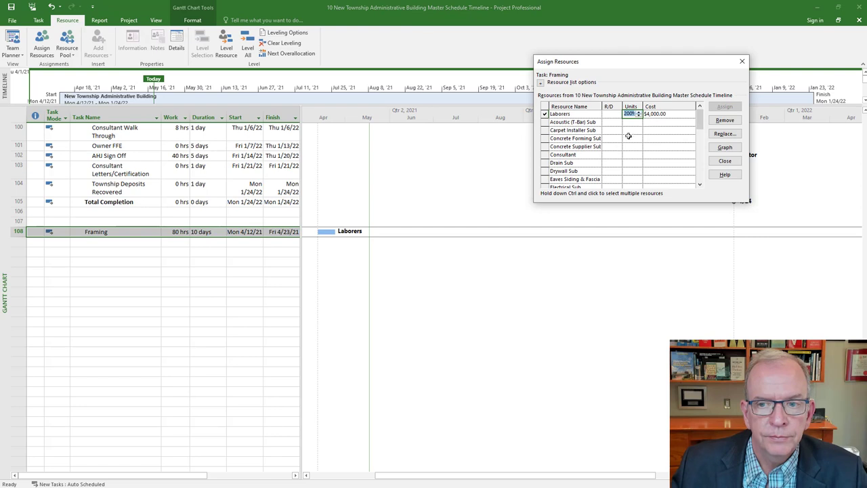
click(631, 145)
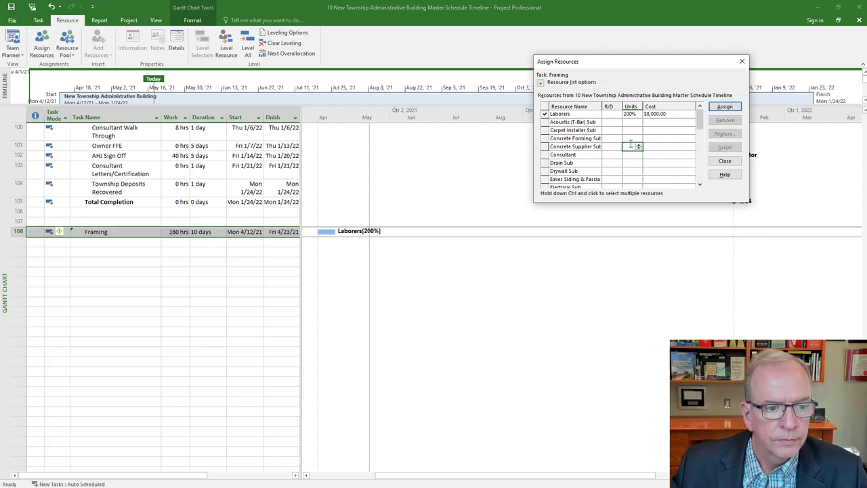
click(203, 233)
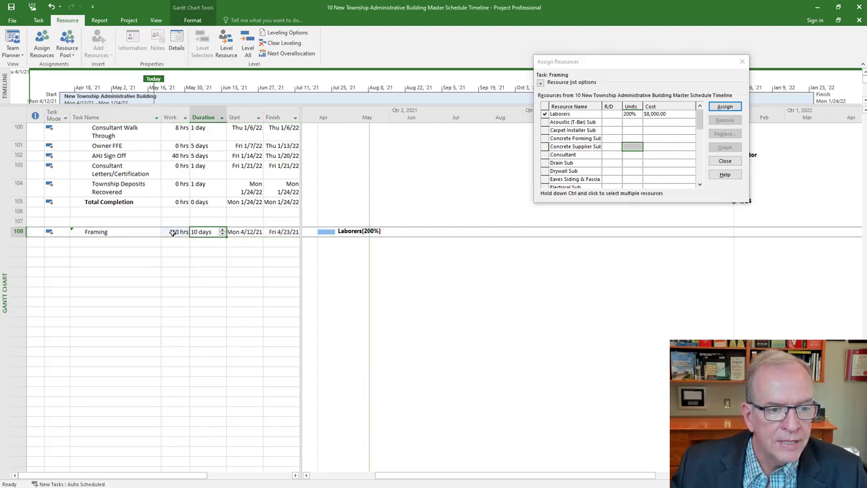
click(172, 232)
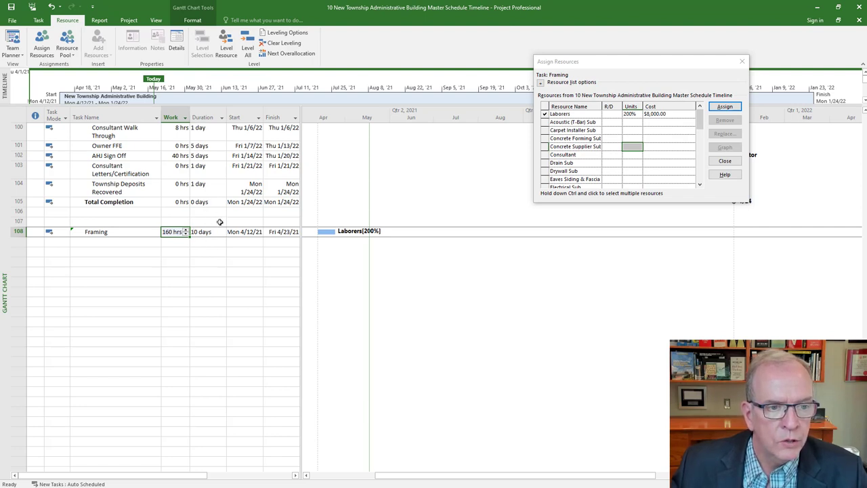
Review the task type and effort-driven setting in Framing's advanced task information, leaving them as they are.
click(127, 233)
double_click(131, 241)
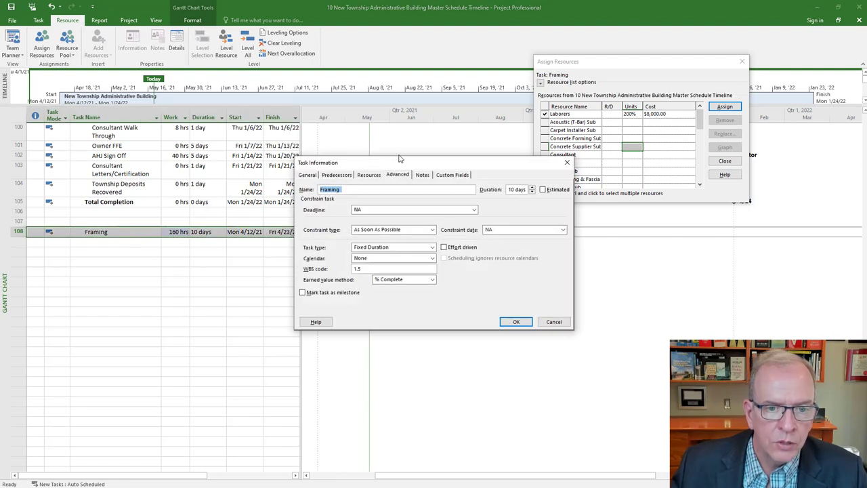
drag(403, 163, 272, 51)
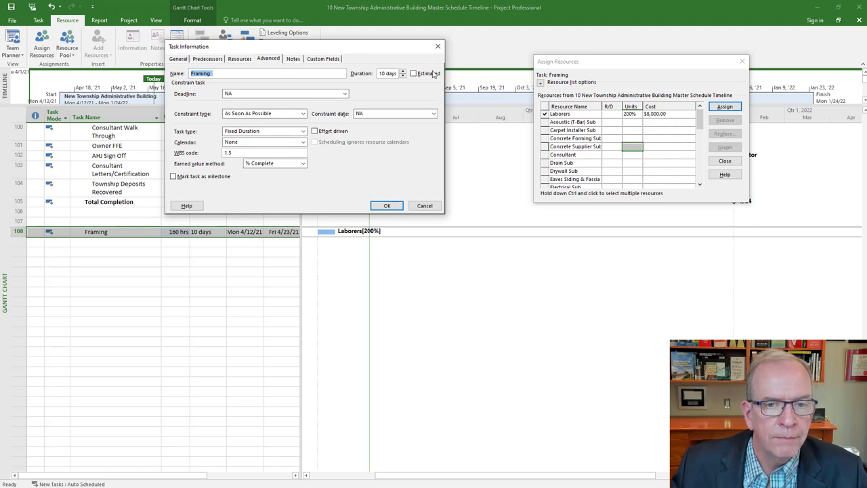
click(437, 48)
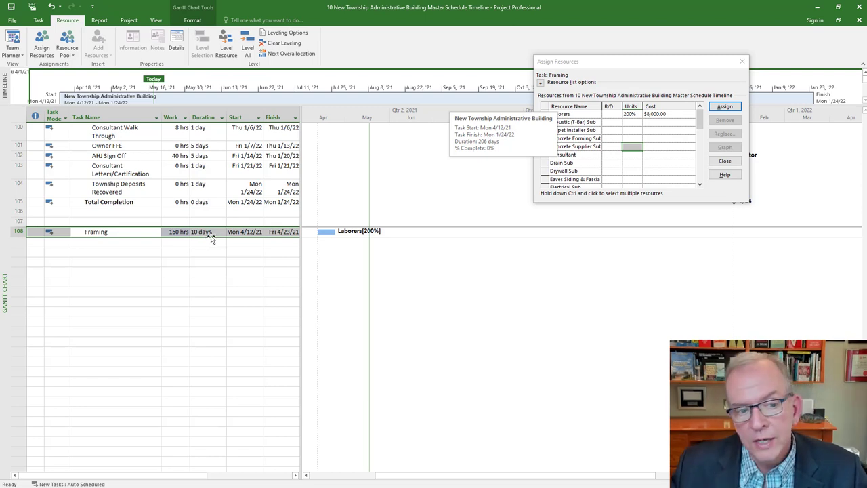
Check the Framing task's work hours and the cost of its Laborers assignment.
click(154, 232)
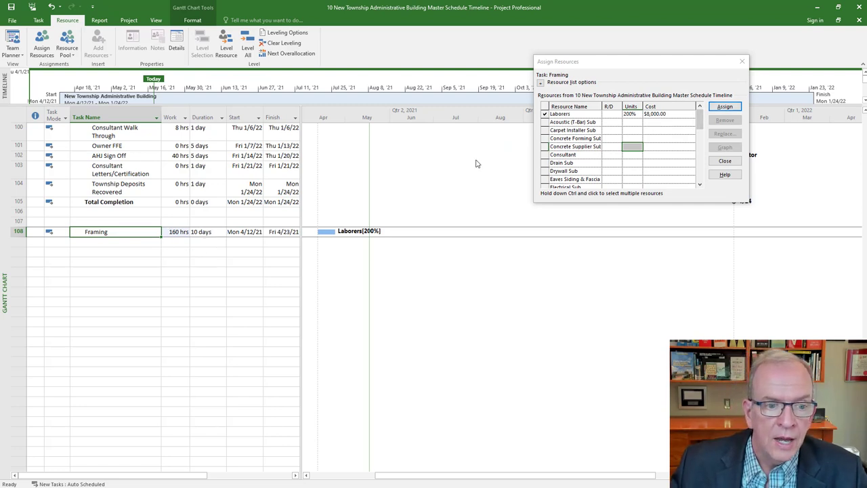
click(175, 233)
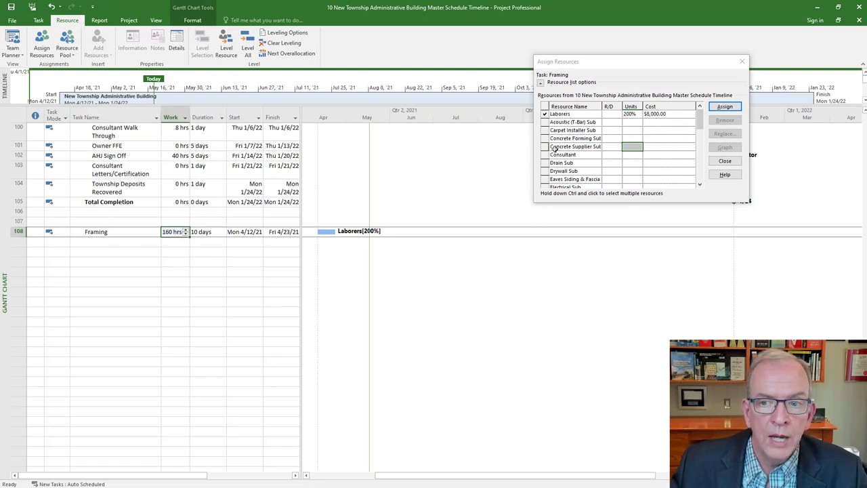
click(658, 115)
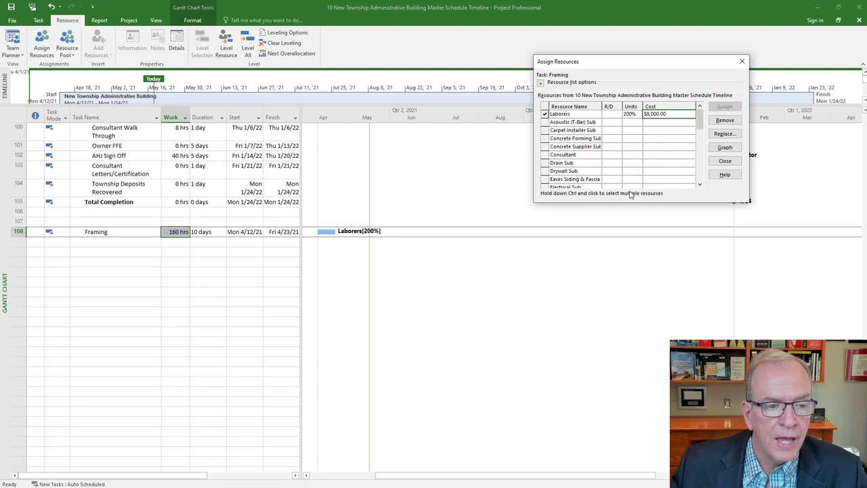